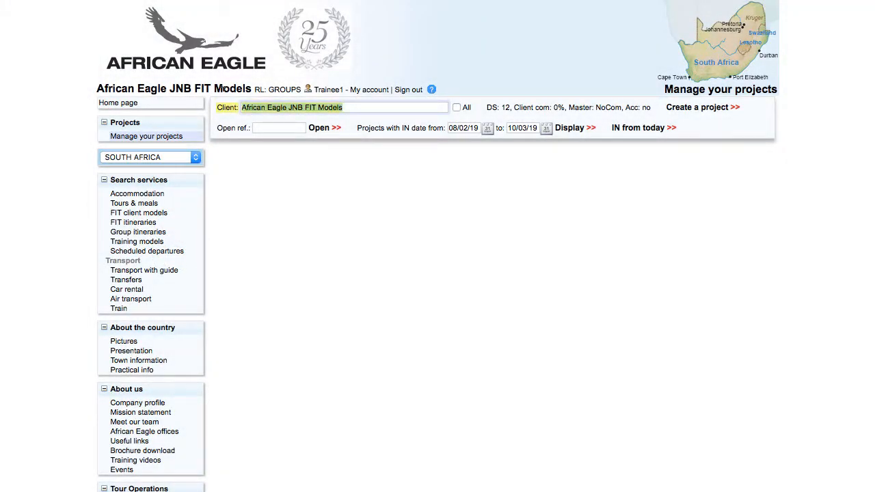
# Search 'ae t' and select AE Training (935) as the active client.
pyautogui.write('ae t')
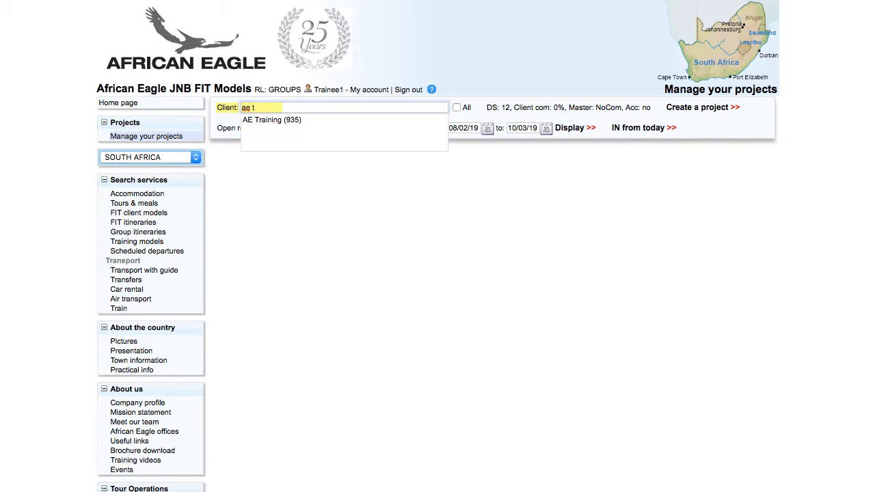
pyautogui.click(256, 121)
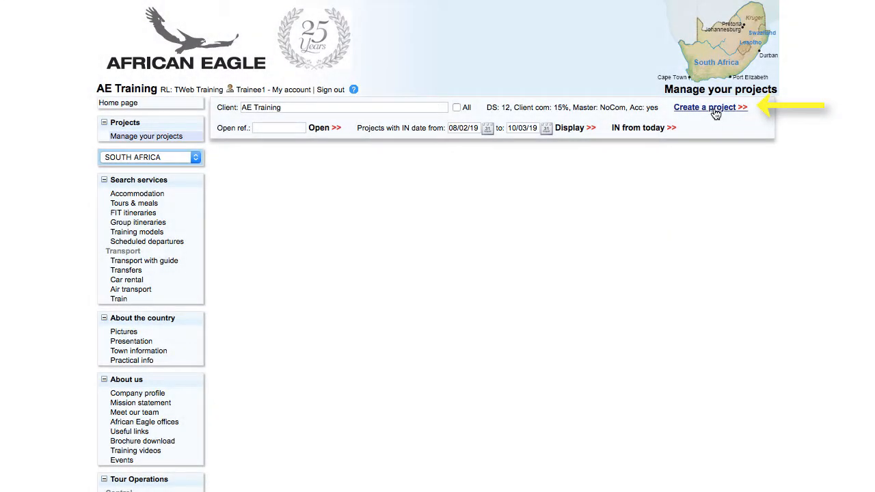
# Start a new project with the requesting contact and request date 08/02/19 08:35.
pyautogui.click(716, 113)
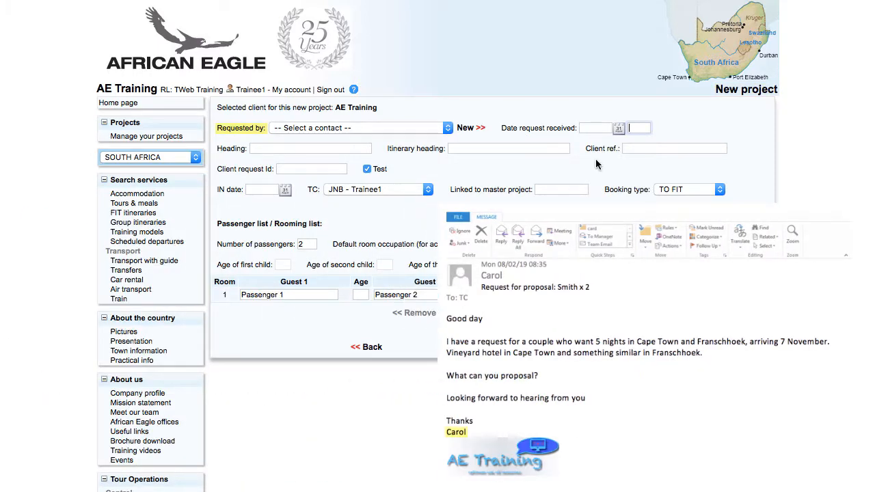
pyautogui.click(436, 128)
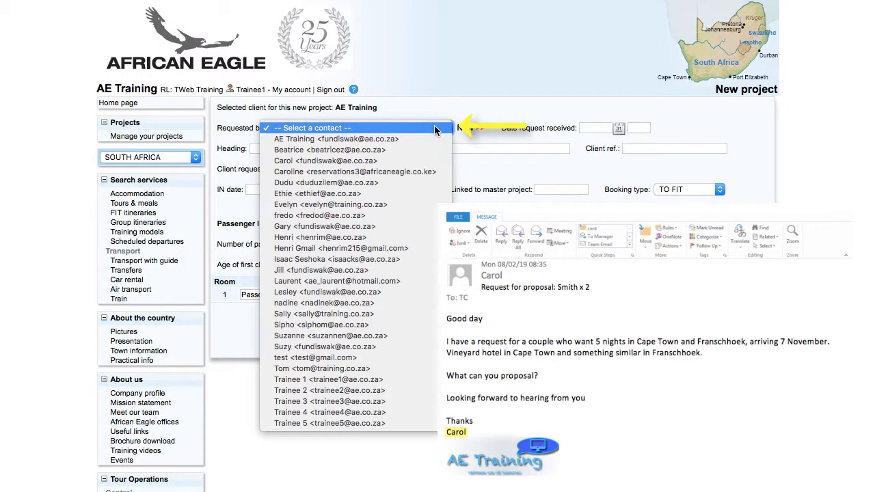
pyautogui.click(426, 161)
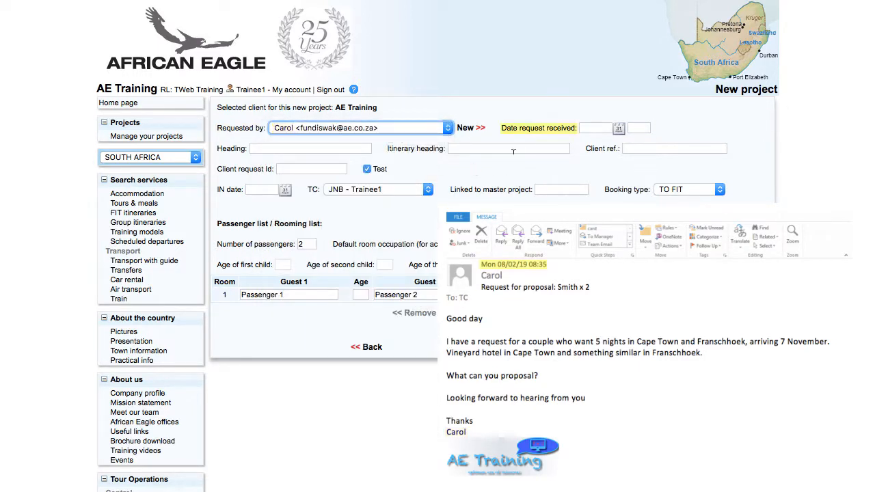
pyautogui.click(587, 128)
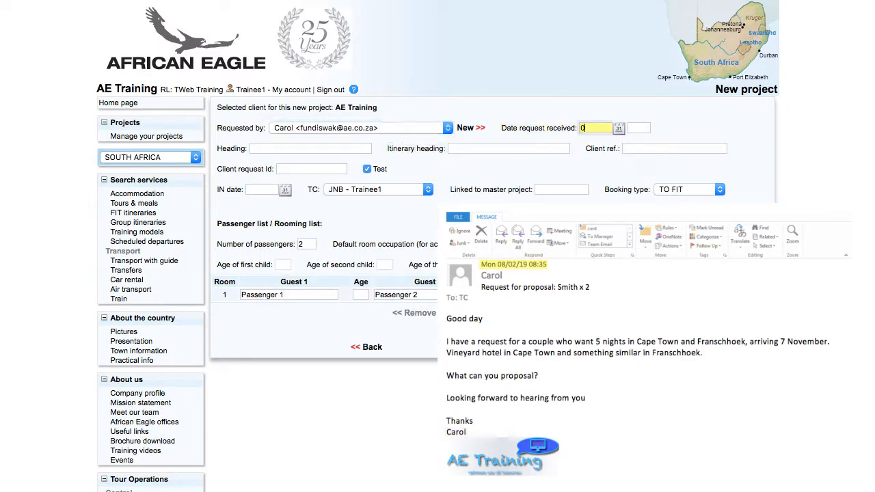
pyautogui.write('08/02/19')
pyautogui.press('Tab')
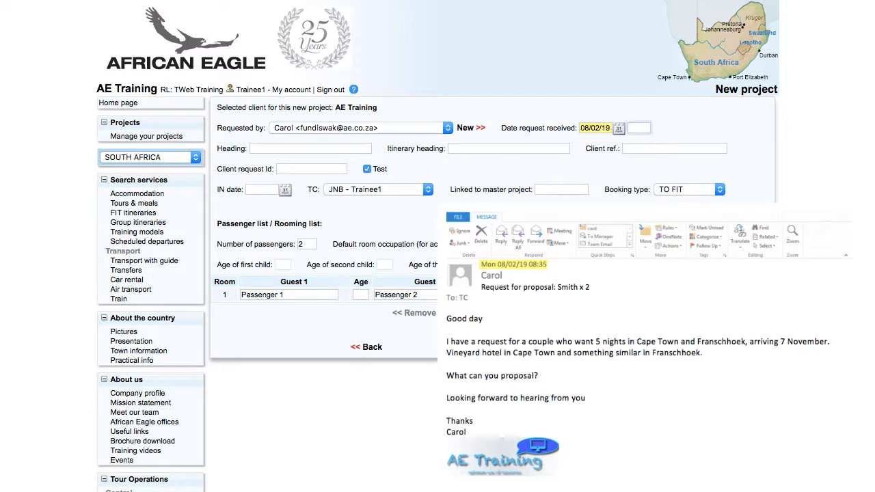
pyautogui.write('08:35')
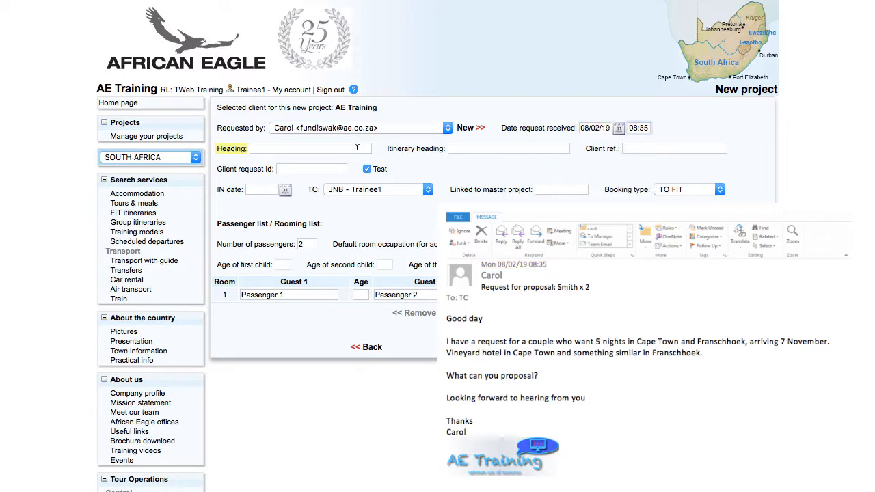
# Enter the heading 'Smith x 2' and IN date 07/11/19.
pyautogui.click(352, 146)
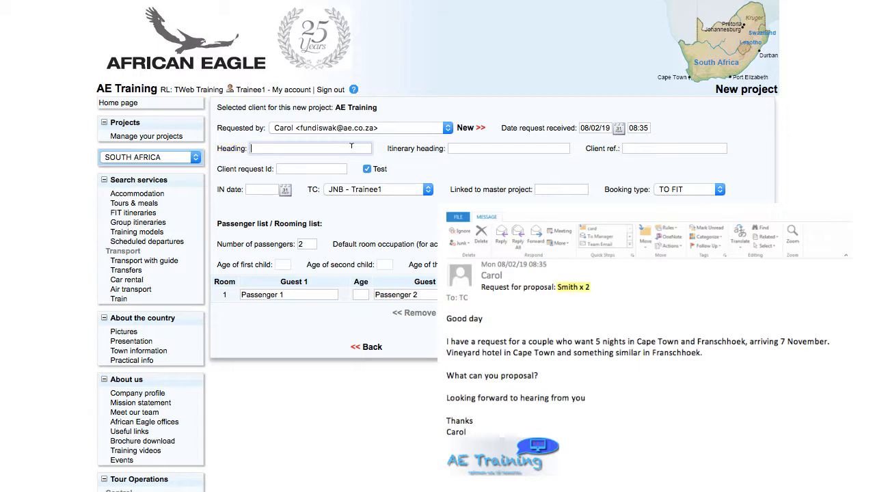
pyautogui.write('Smith x 2')
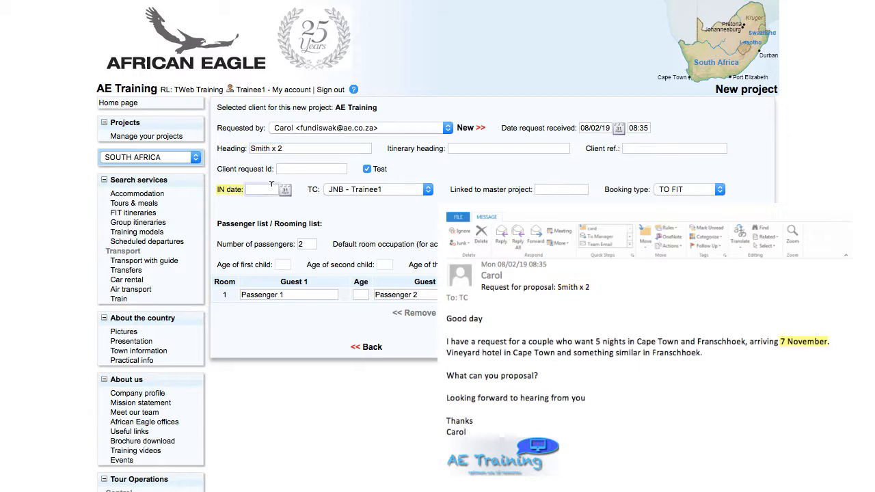
pyautogui.write('07')
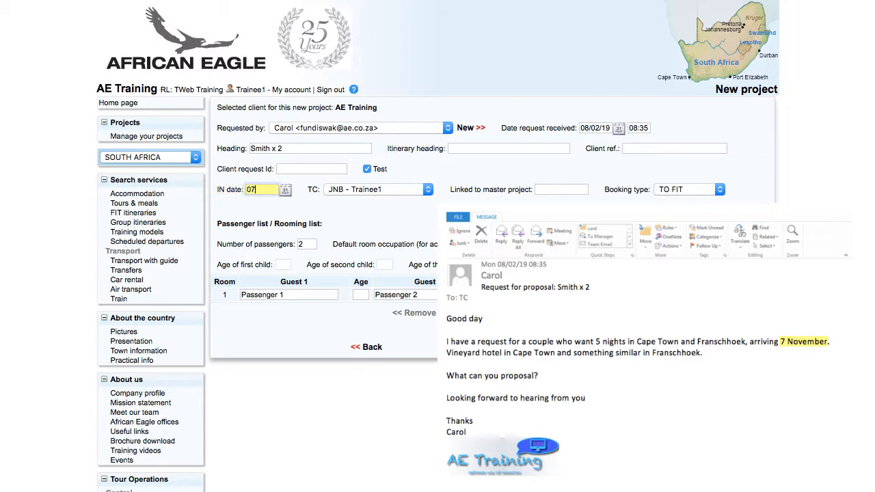
pyautogui.write('/11/19')
pyautogui.press('Tab')
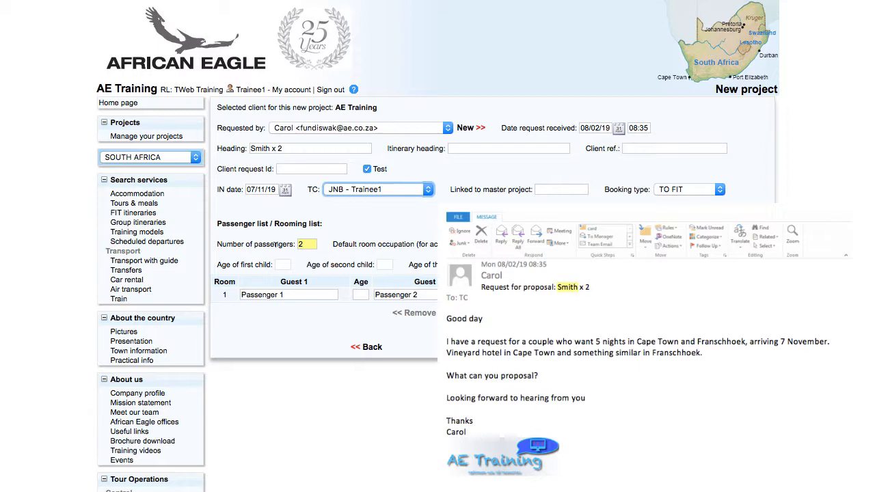
# Add the two guests, Smith Mr and Smith Mrs.
pyautogui.click(288, 294)
pyautogui.write('Smi')
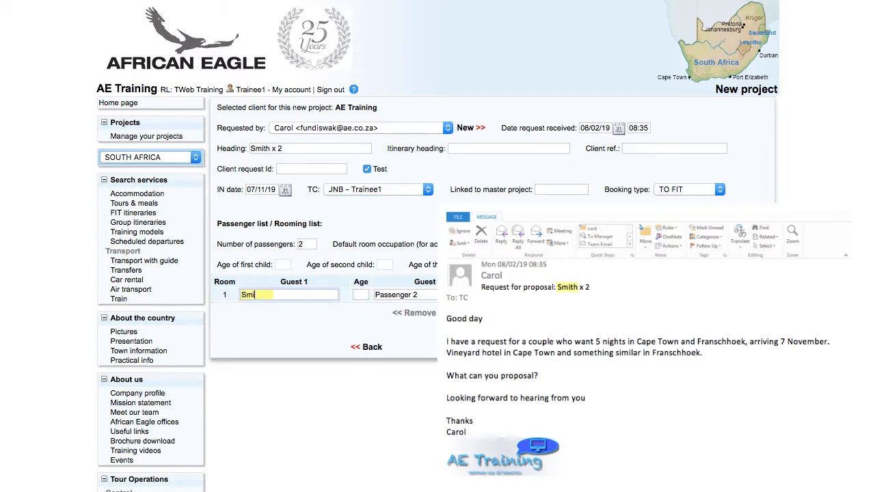
pyautogui.write('th Mr')
pyautogui.press('Tab')
pyautogui.write('Smi')
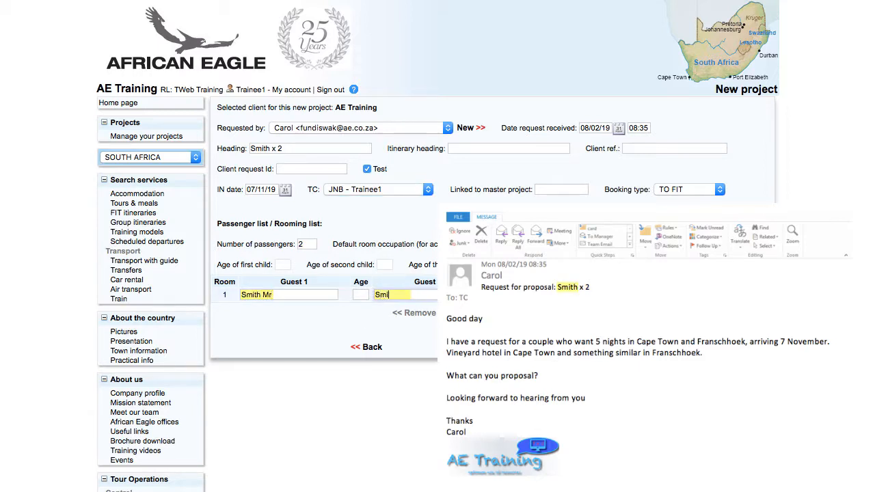
pyautogui.write('th Mrs')
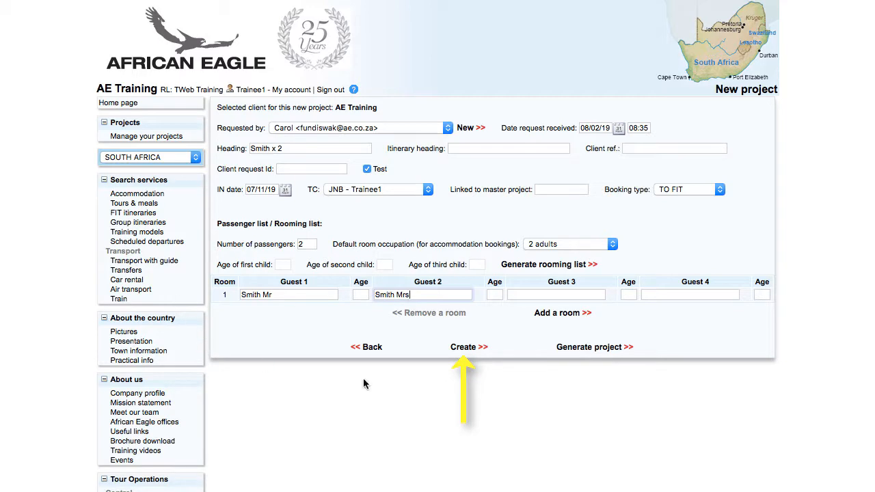
# Create the Smith x 2 project from the completed form.
pyautogui.click(465, 348)
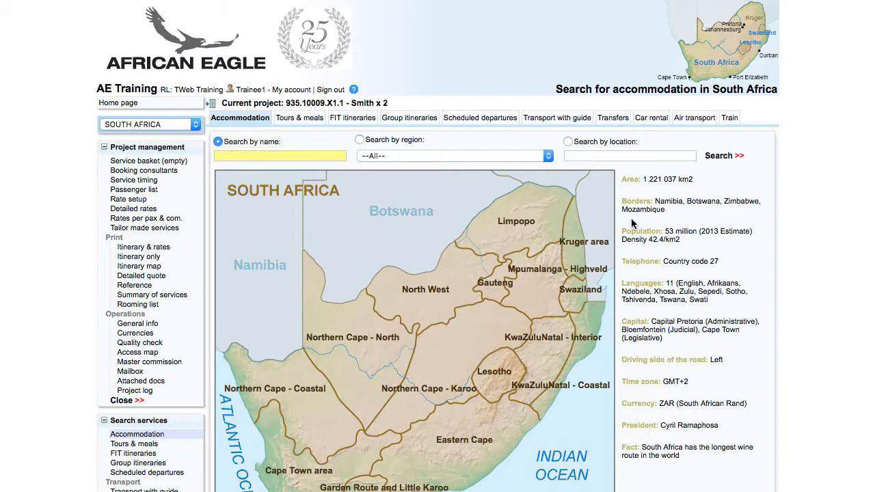
# Find Vineyard Hotel by name and show its availability and rates.
pyautogui.click(268, 155)
pyautogui.write('vine')
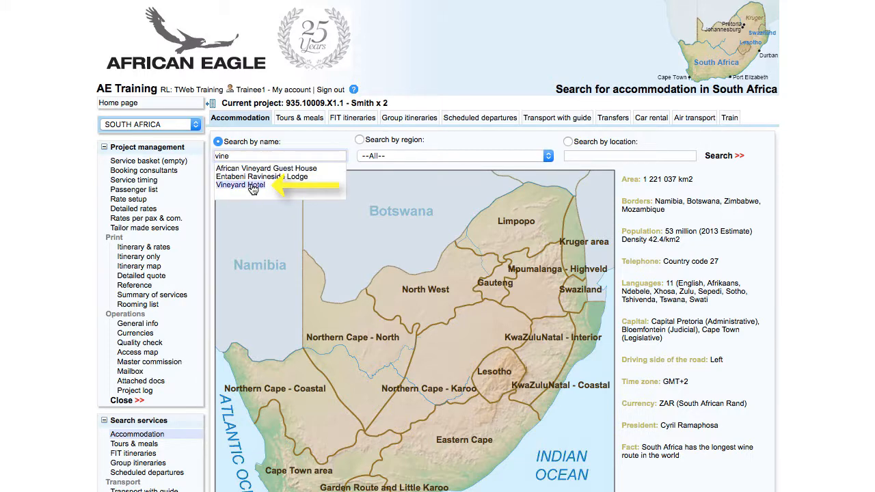
pyautogui.click(252, 186)
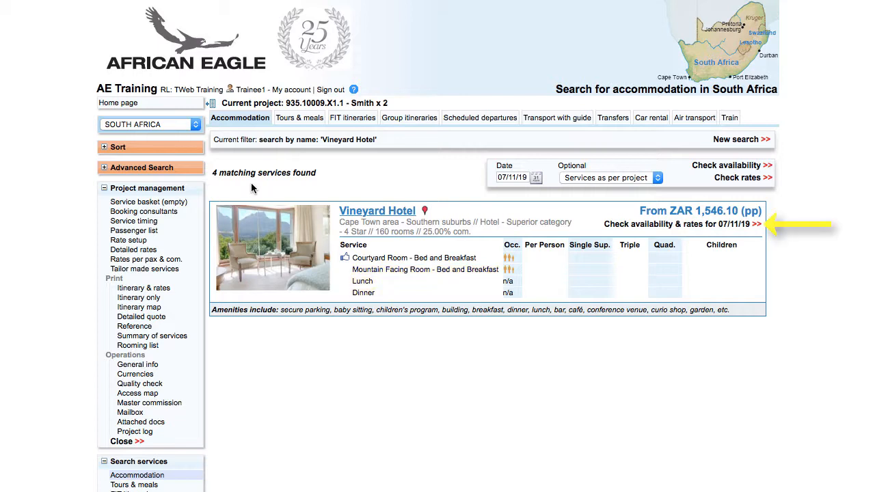
pyautogui.click(633, 225)
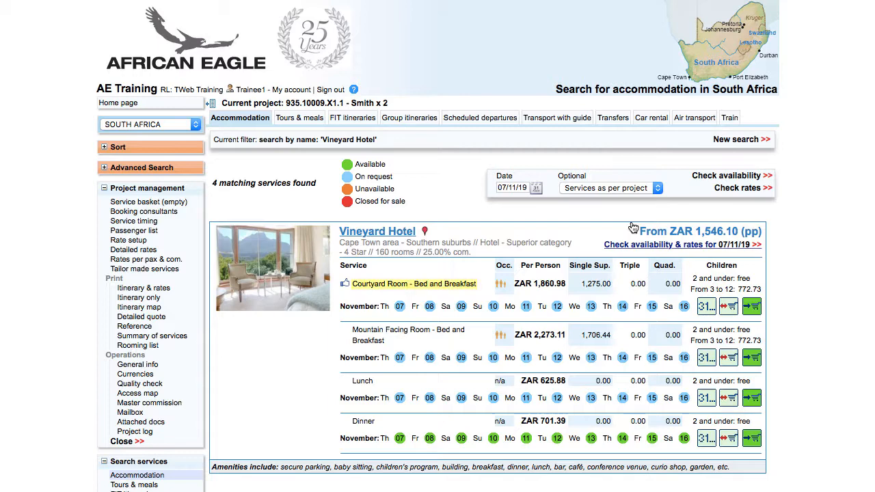
# Add Courtyard Room nights for 7, 8 and 9 November to the basket.
pyautogui.click(401, 306)
pyautogui.click(429, 306)
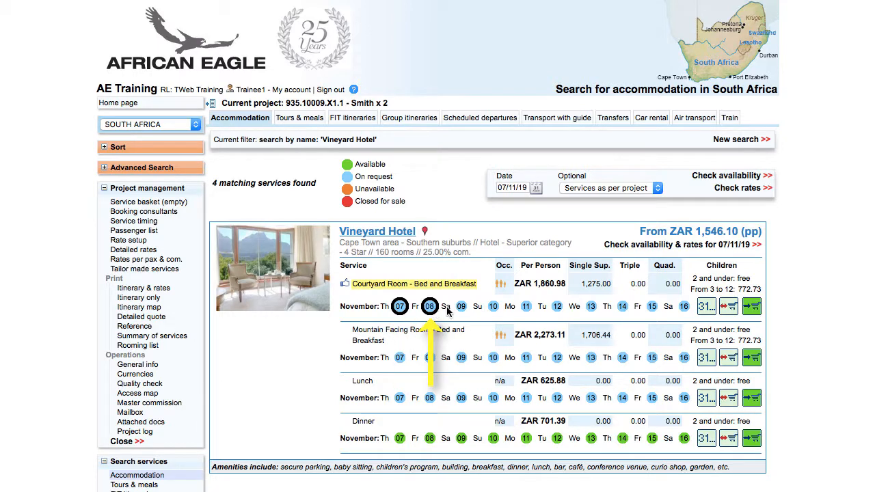
pyautogui.click(461, 307)
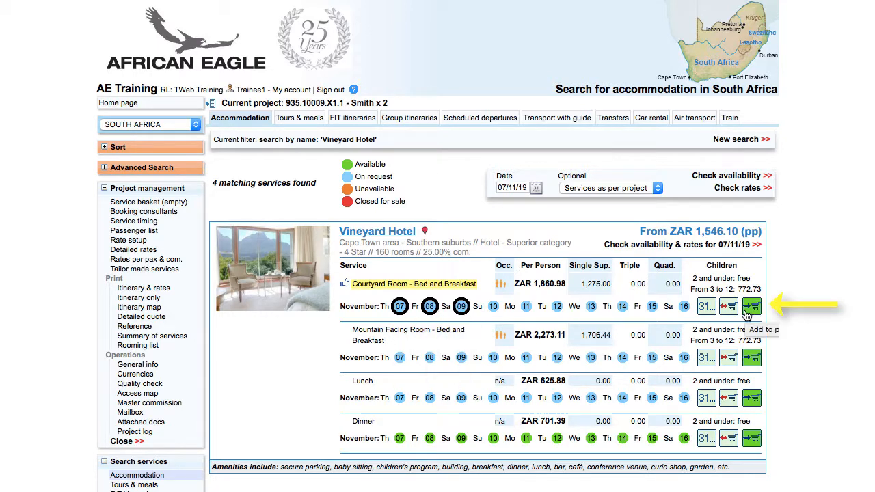
pyautogui.click(752, 307)
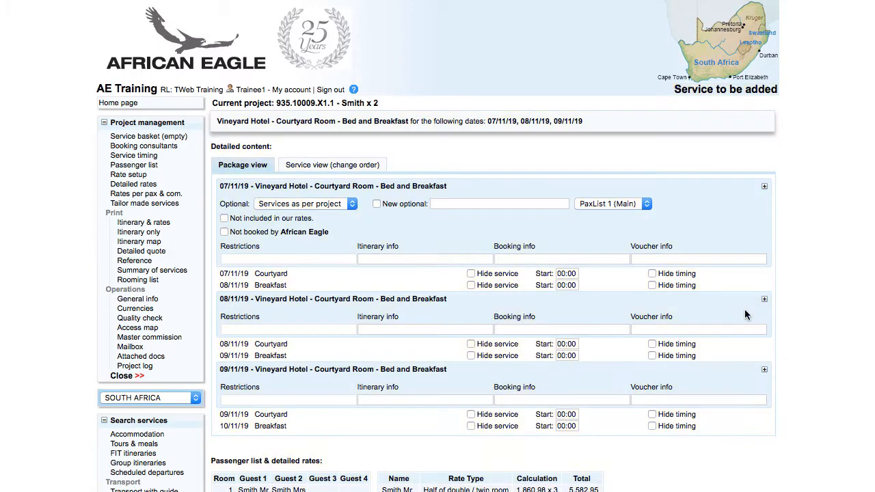
pyautogui.scroll(-3, 744, 314)
pyautogui.click(578, 444)
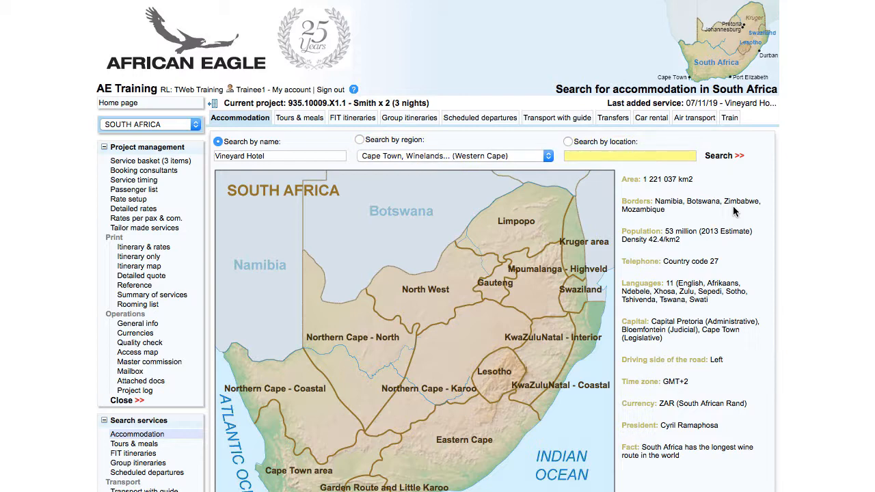
# Search accommodation in Franschhoek and show Le Franschhoek Hotel's availability and rates.
pyautogui.click(682, 154)
pyautogui.write('fra')
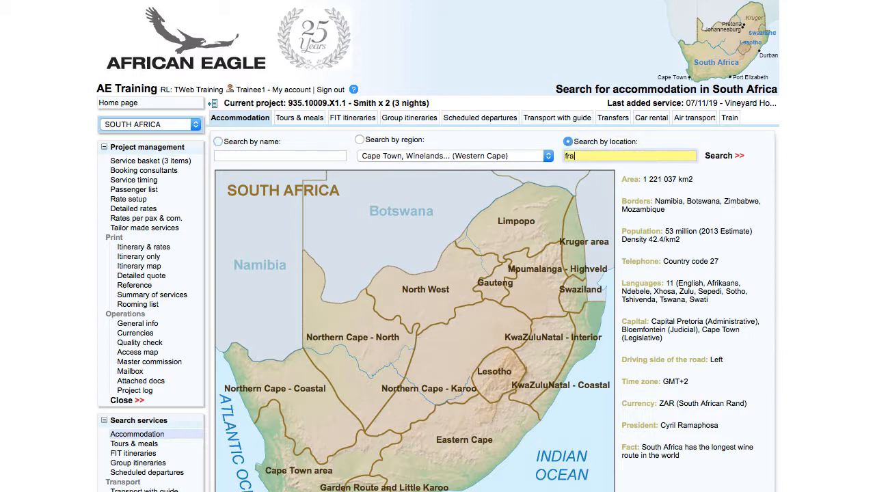
pyautogui.click(599, 177)
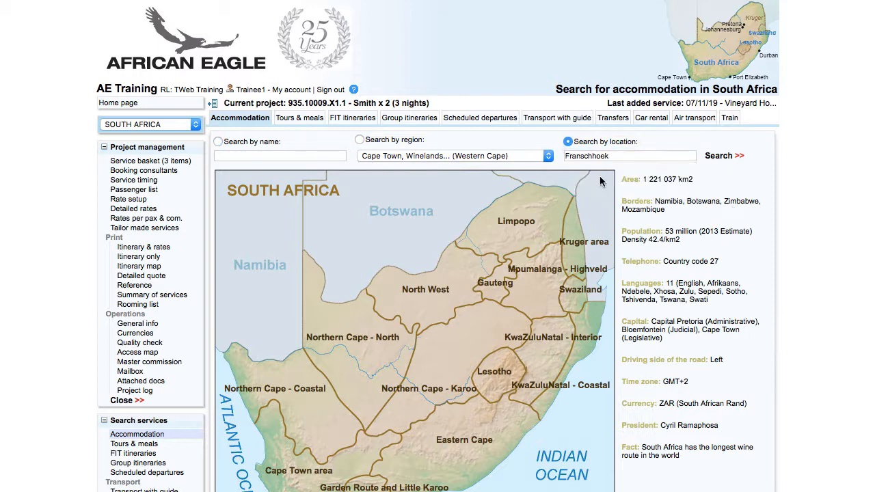
pyautogui.scroll(-3, 602, 180)
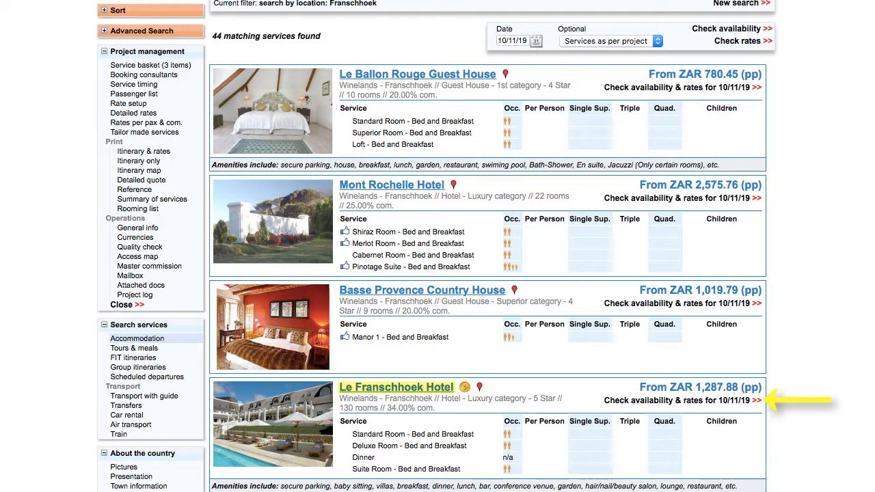
pyautogui.click(649, 401)
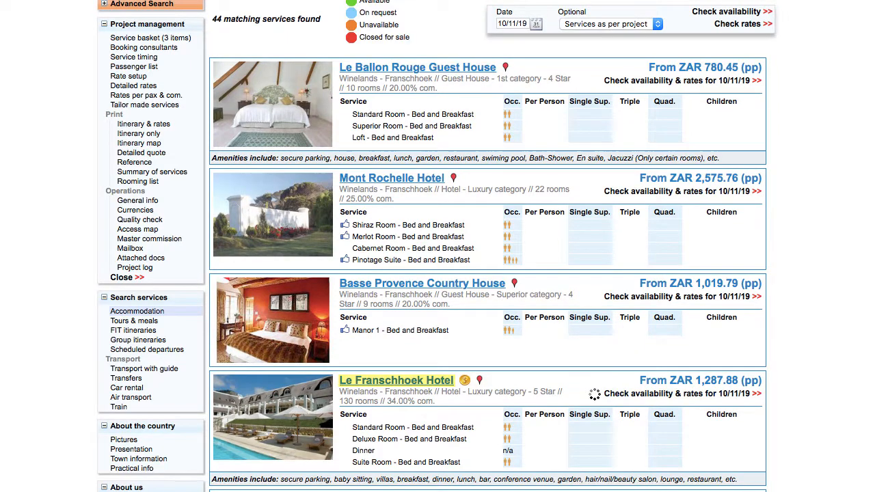
pyautogui.scroll(-3, 488, 273)
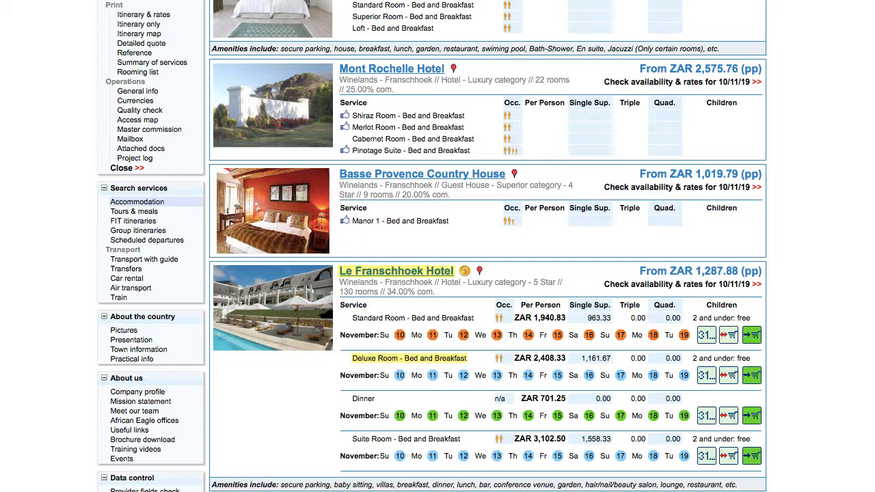
# Add Deluxe Room nights 10–11 November to the basket.
pyautogui.click(434, 376)
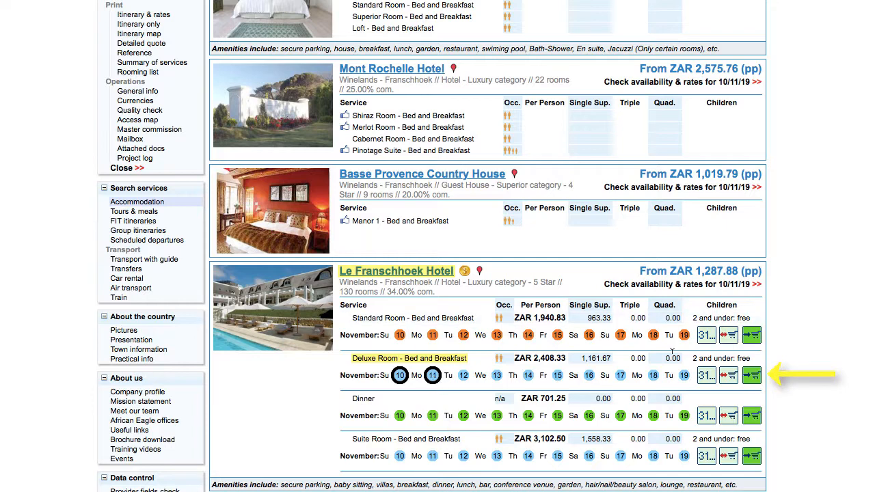
pyautogui.click(752, 376)
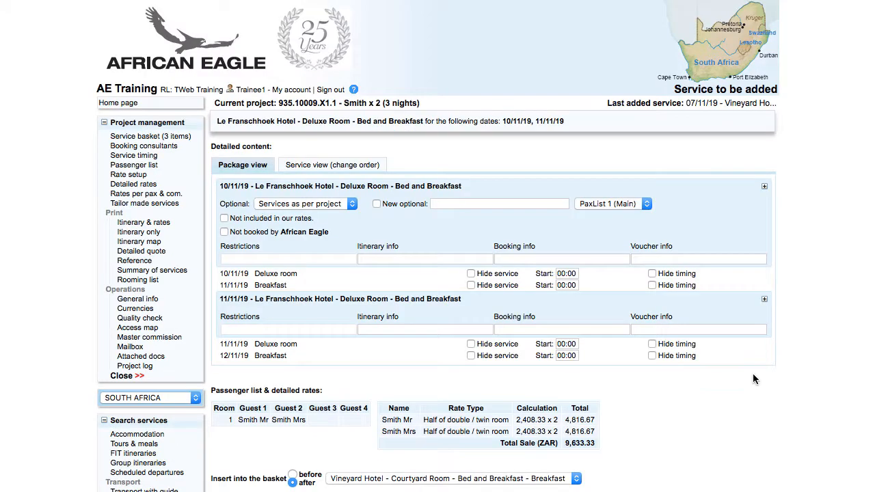
pyautogui.scroll(-3, 753, 374)
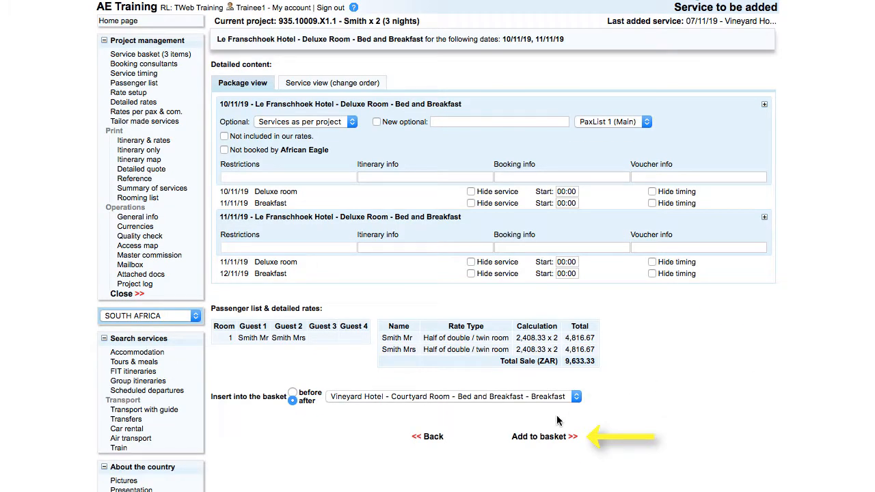
pyautogui.click(553, 437)
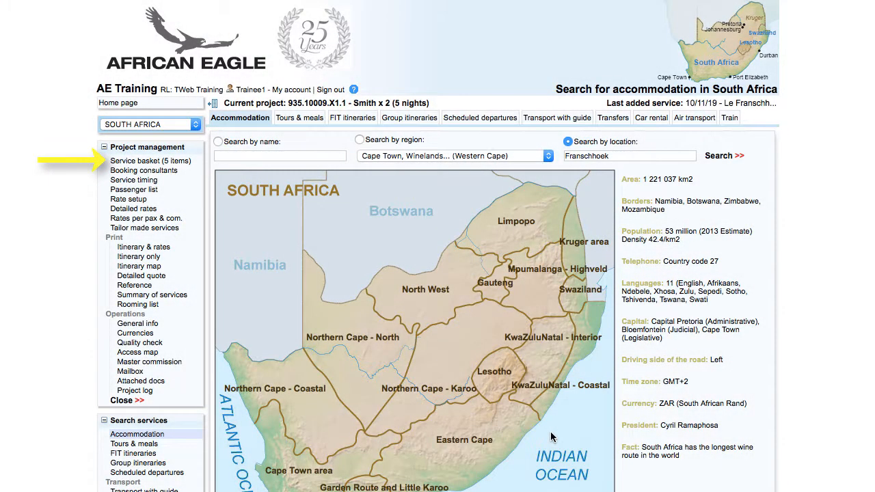
# Open the service basket and preview the Itinerary & rates printout.
pyautogui.click(136, 162)
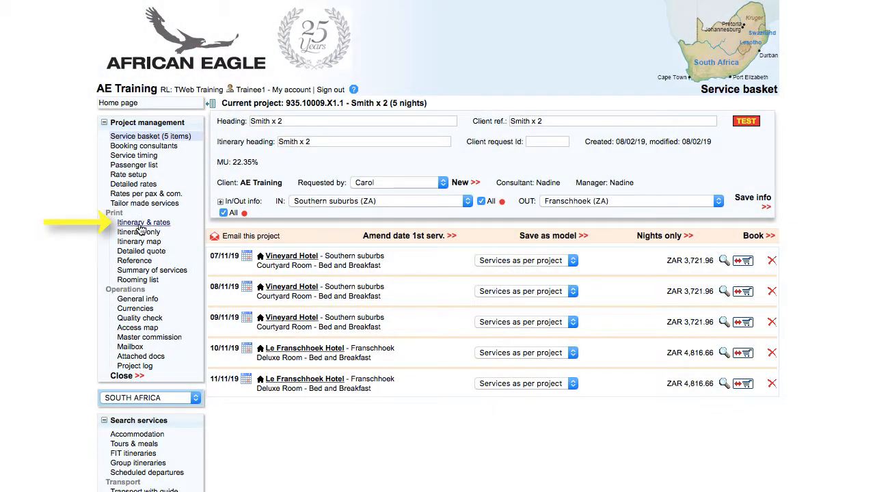
pyautogui.click(141, 227)
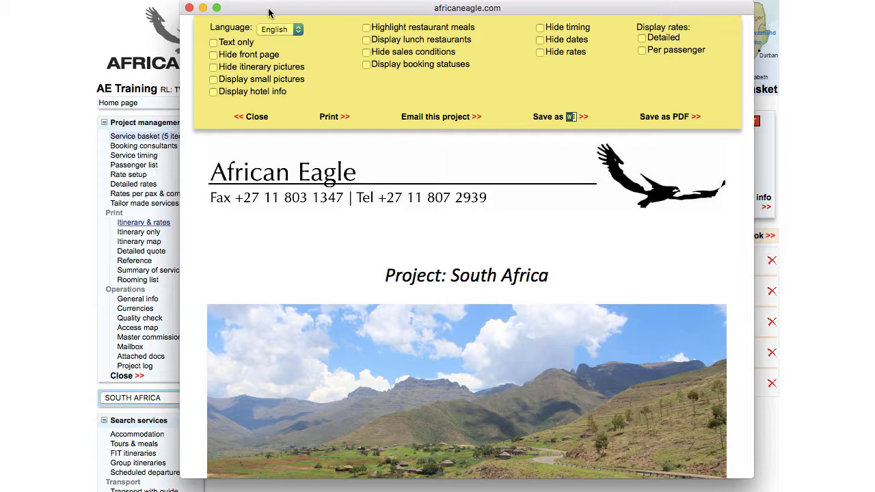
pyautogui.press('Down')
pyautogui.press('Down')
pyautogui.press('Down')
pyautogui.press('Down')
pyautogui.press('Down')
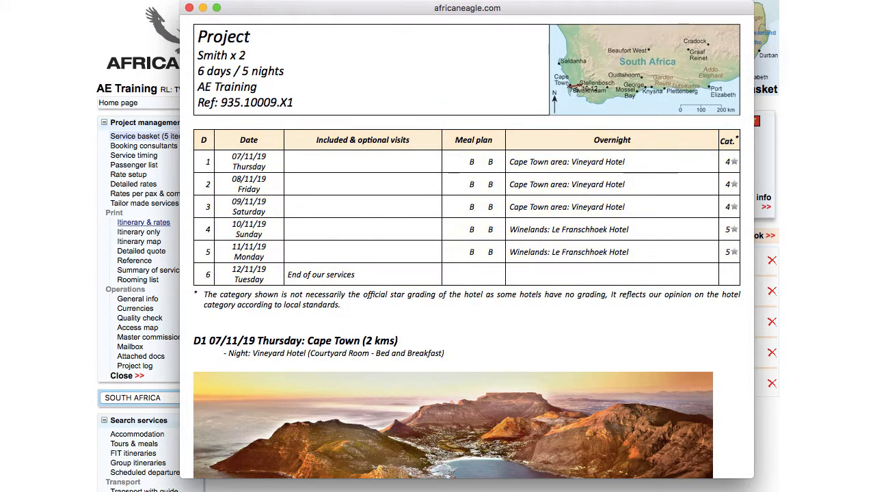
pyautogui.scroll(-5, 467, 274)
pyautogui.scroll(-4, 467, 247)
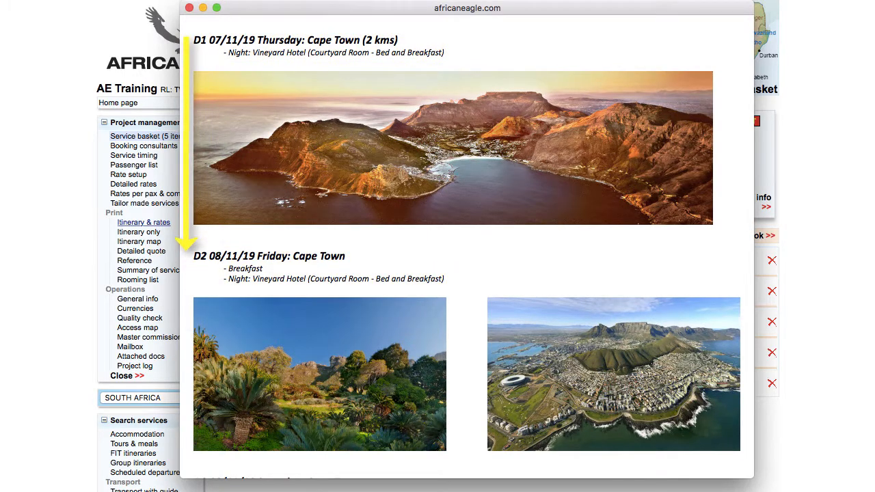
pyautogui.scroll(-1, 468, 246)
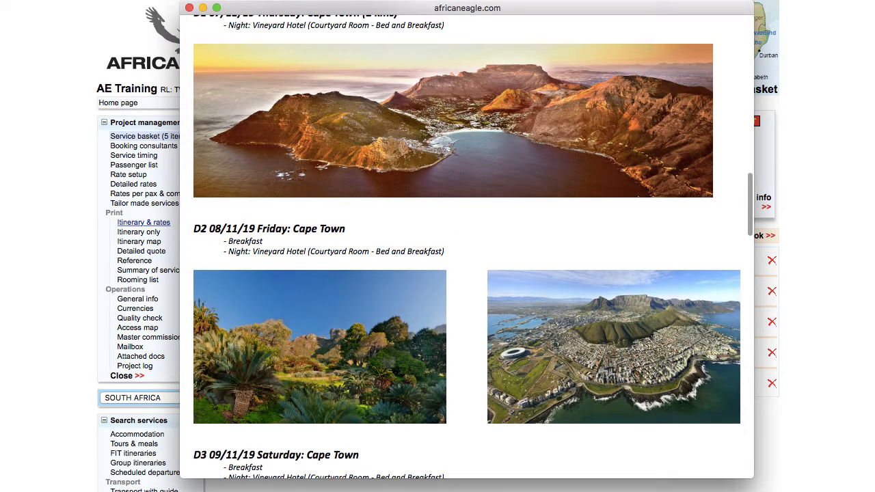
pyautogui.scroll(-8, 467, 246)
pyautogui.scroll(-12, 467, 247)
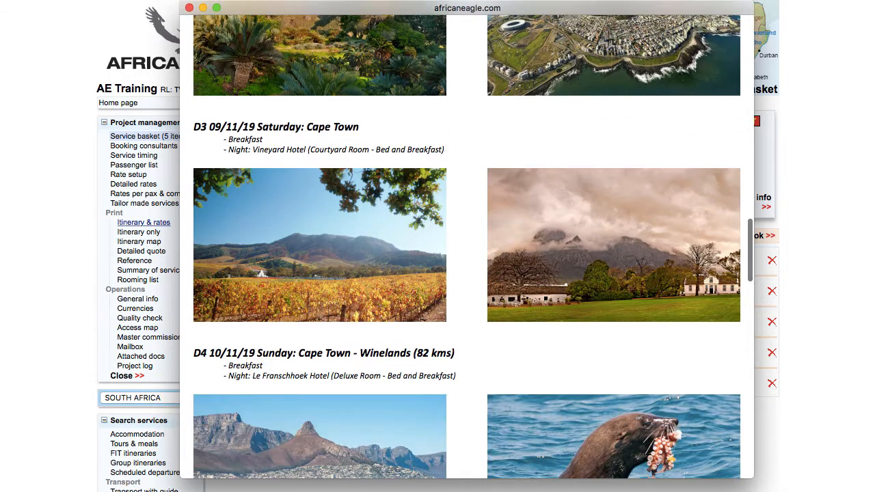
pyautogui.scroll(-9, 467, 246)
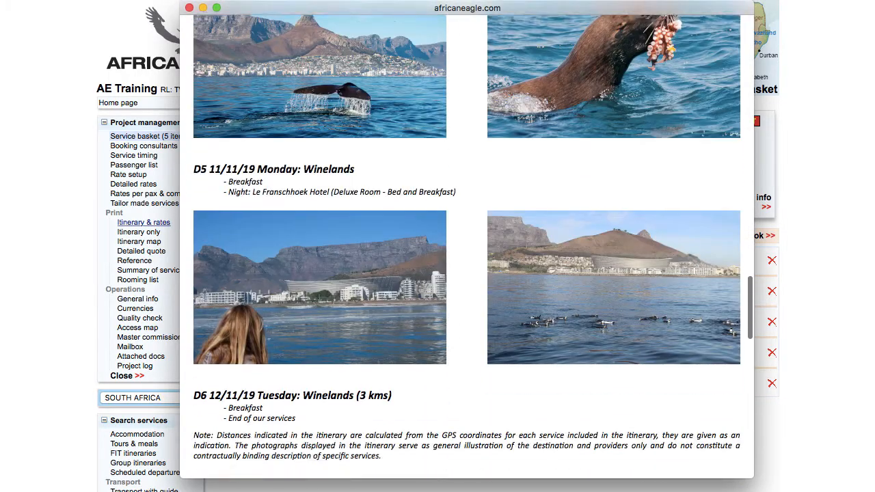
pyautogui.scroll(-7, 467, 247)
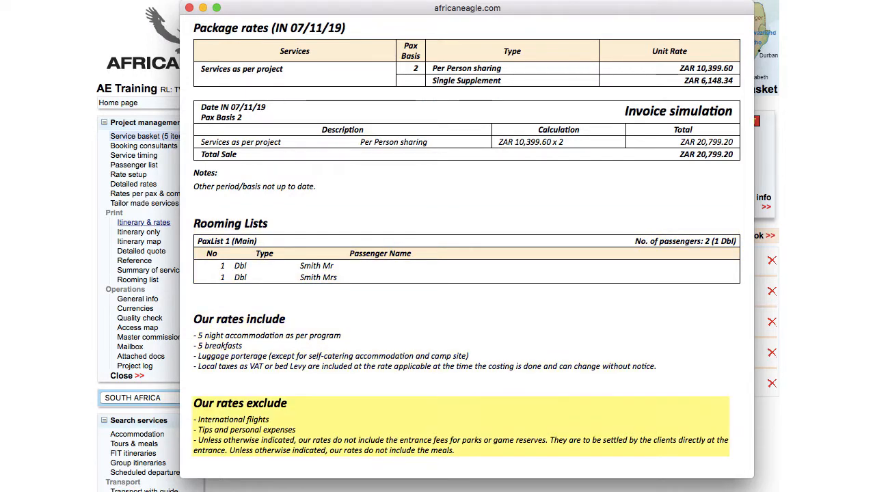
pyautogui.scroll(-9, 472, 246)
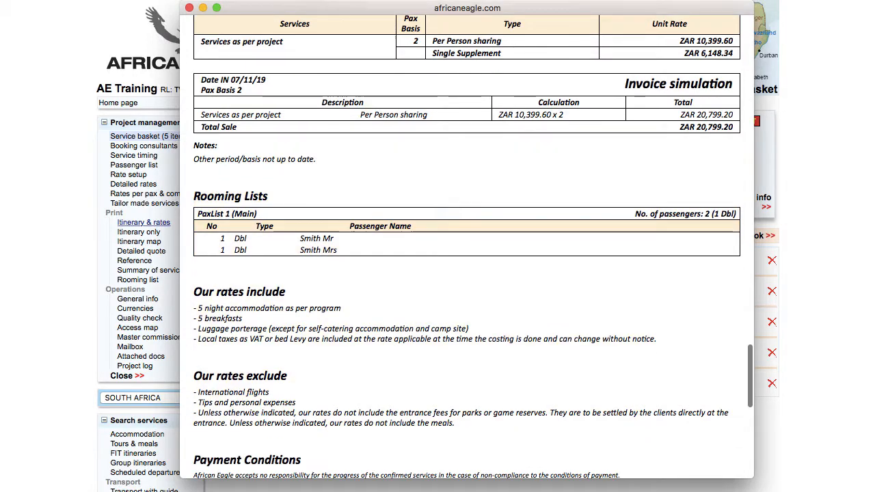
pyautogui.scroll(-5, 467, 246)
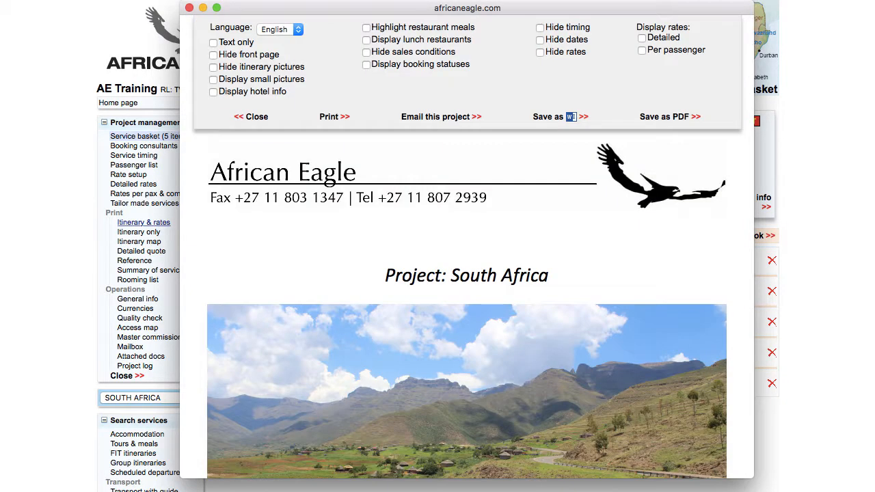
# Save the itinerary as PDF Iti_935_10009_X1_v1.pdf without printing, and open the project e-mail form.
pyautogui.click(329, 118)
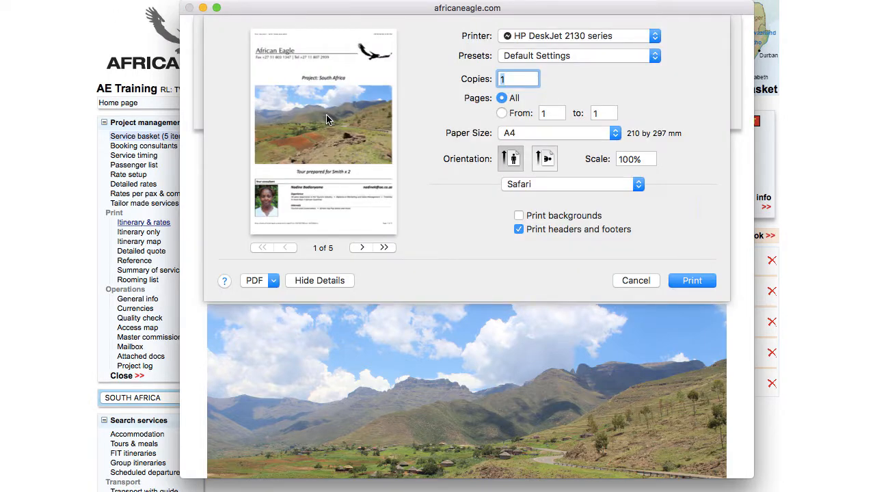
pyautogui.click(639, 280)
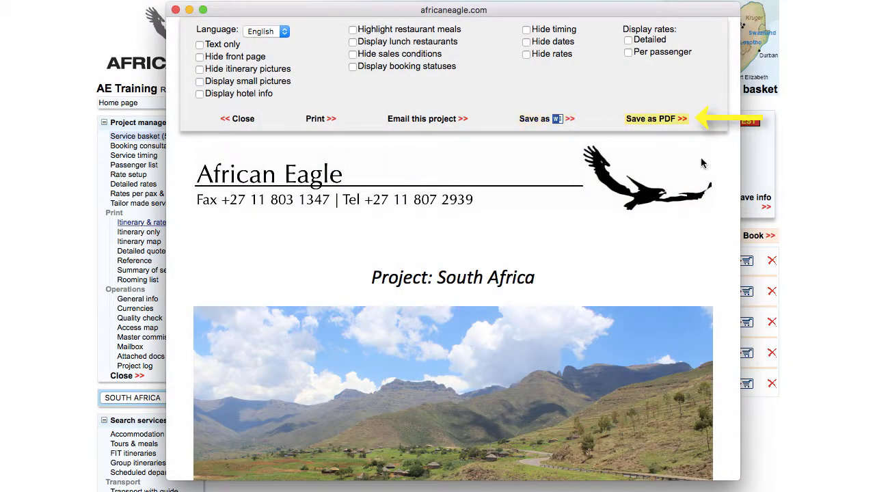
pyautogui.click(660, 120)
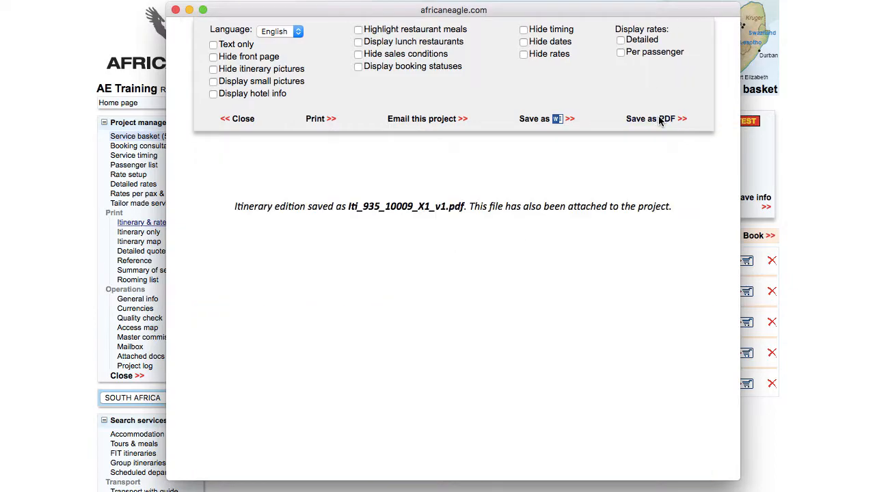
pyautogui.click(424, 119)
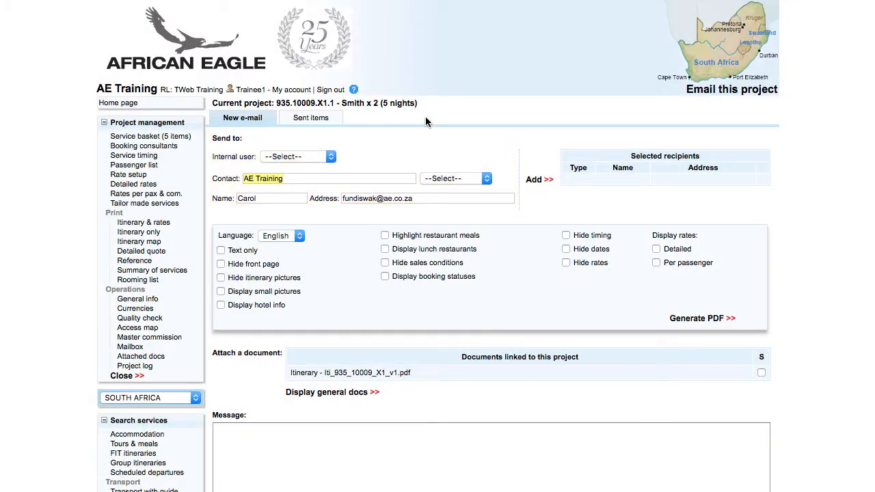
# Send the client contact the pasted Le Franschhoek proposal with the itinerary PDF attached.
pyautogui.click(535, 181)
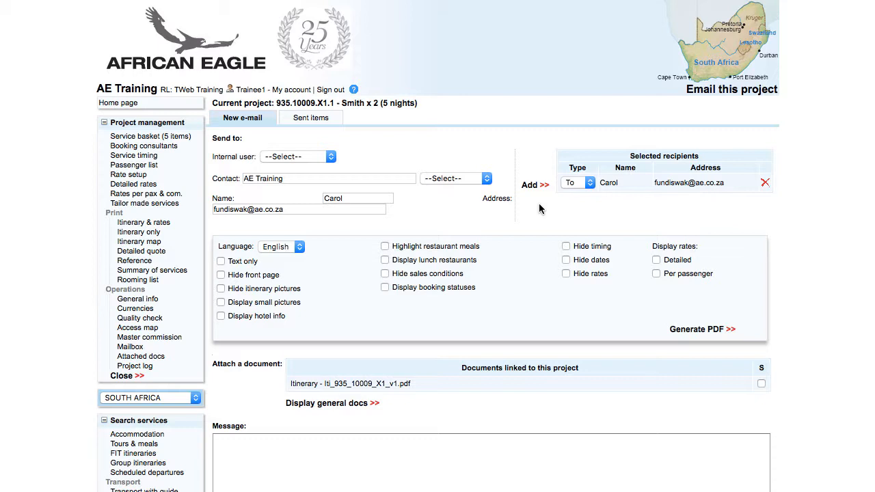
pyautogui.click(761, 385)
pyautogui.scroll(-3, 764, 386)
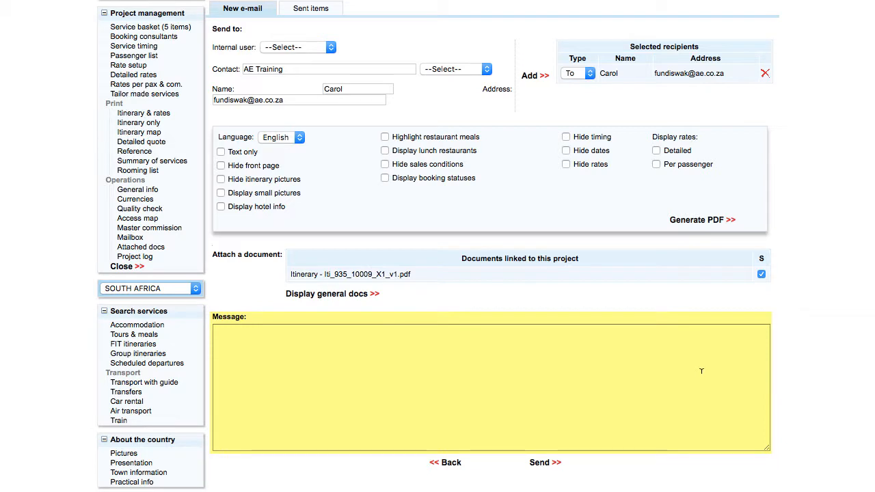
pyautogui.click(699, 333)
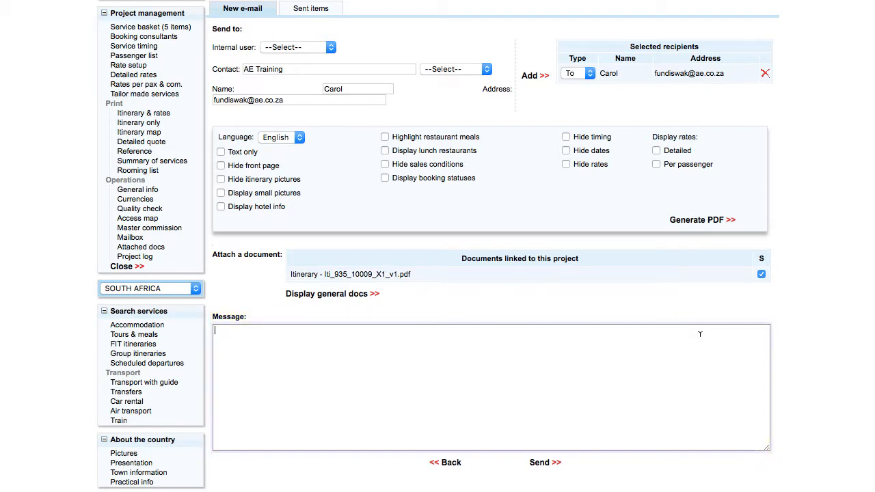
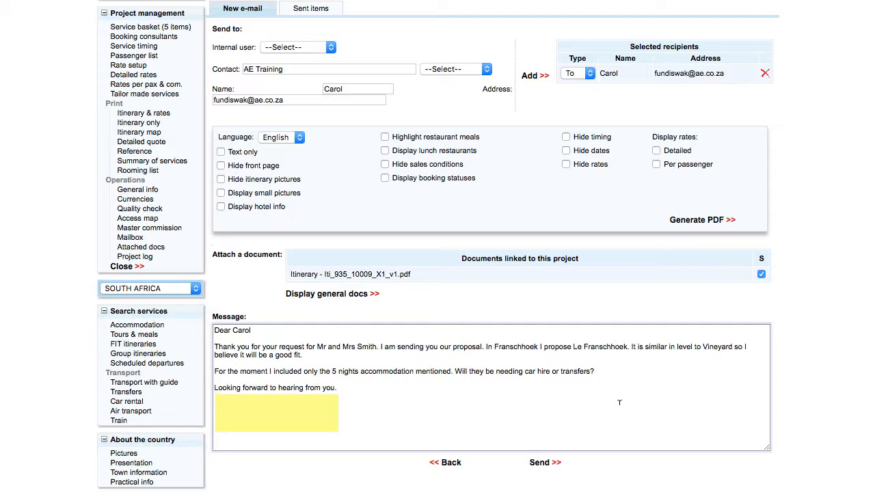
pyautogui.click(547, 463)
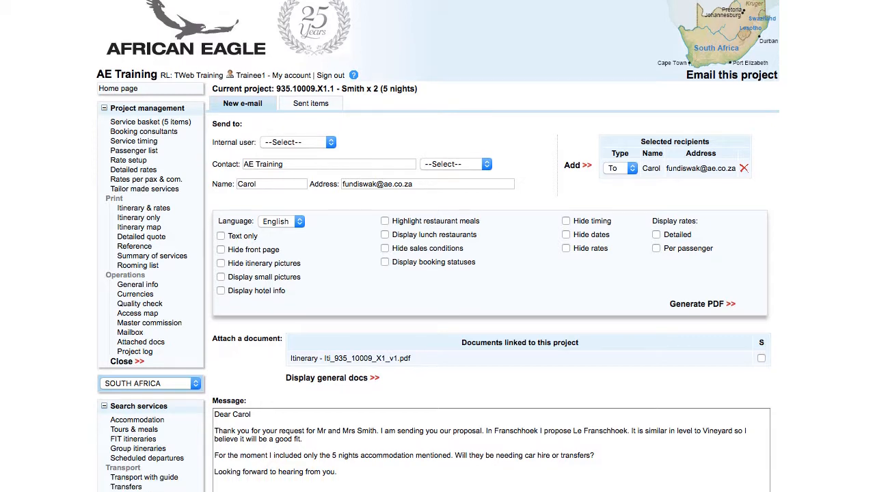
pyautogui.scroll(-4, 728, 209)
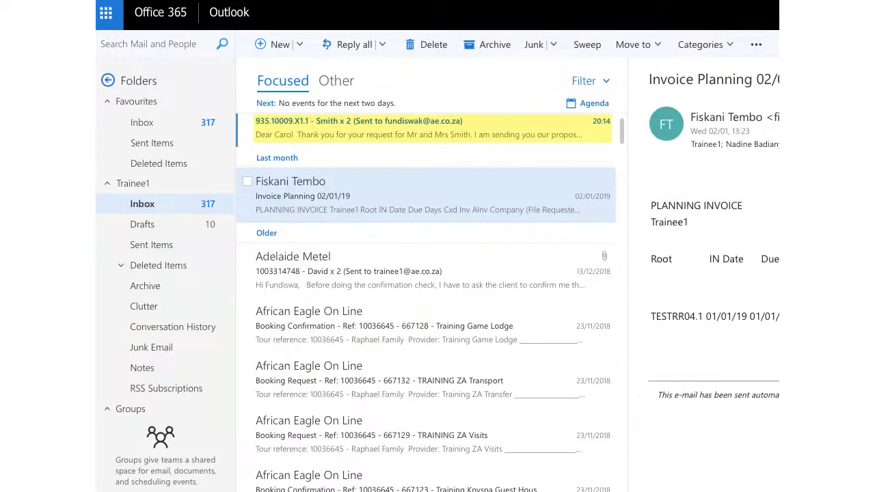
pyautogui.doubleClick(489, 135)
pyautogui.scroll(-2, 489, 273)
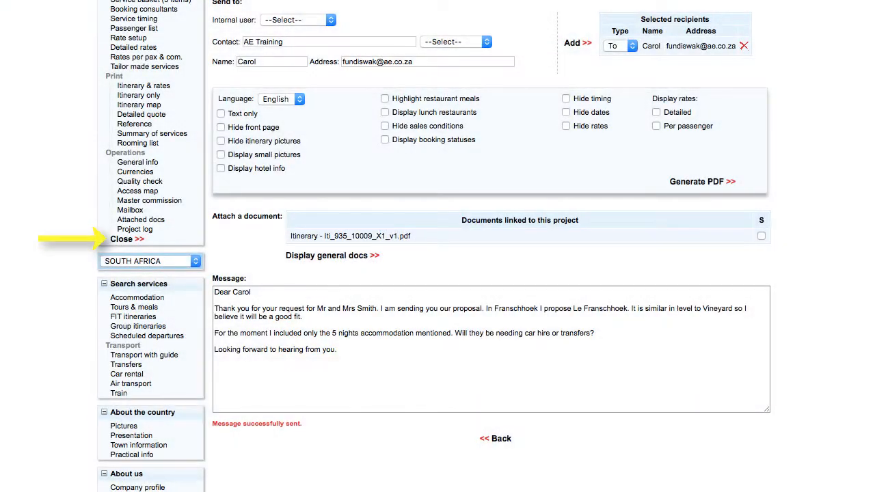
# Close the project and reopen it by reference 935.10009.
pyautogui.click(123, 239)
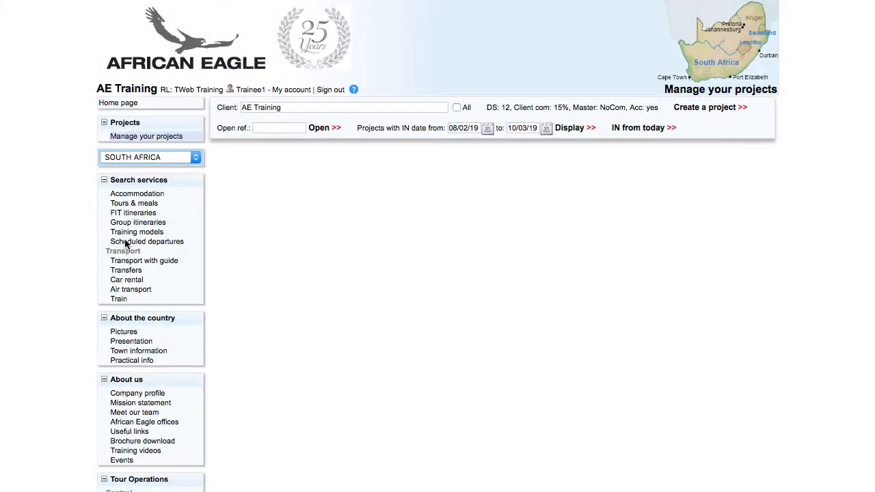
pyautogui.click(261, 128)
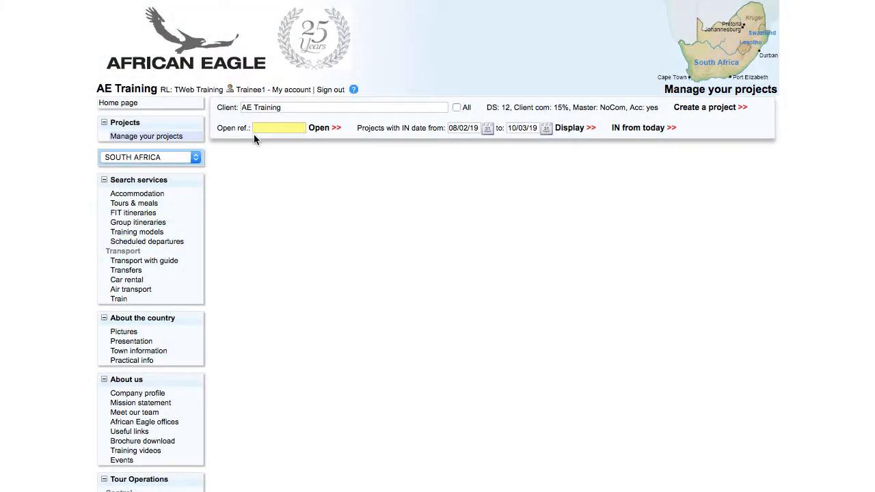
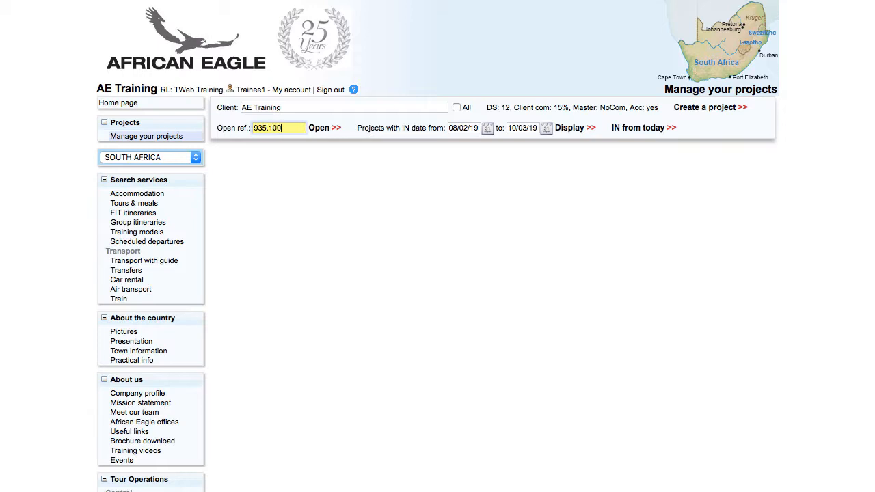
pyautogui.click(318, 129)
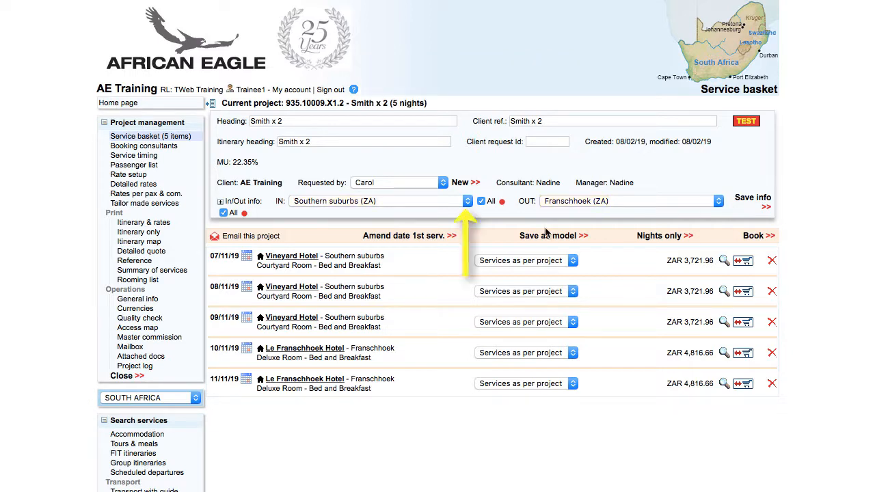
# Set both the arrival and departure points to Cape Town Airport.
pyautogui.click(399, 201)
pyautogui.scroll(15, 399, 201)
pyautogui.click(367, 87)
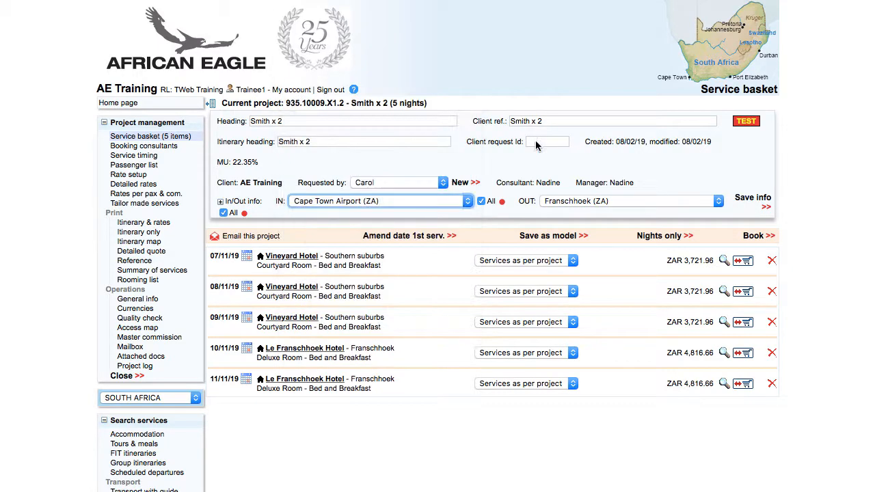
pyautogui.click(558, 201)
pyautogui.scroll(10, 561, 199)
pyautogui.click(567, 85)
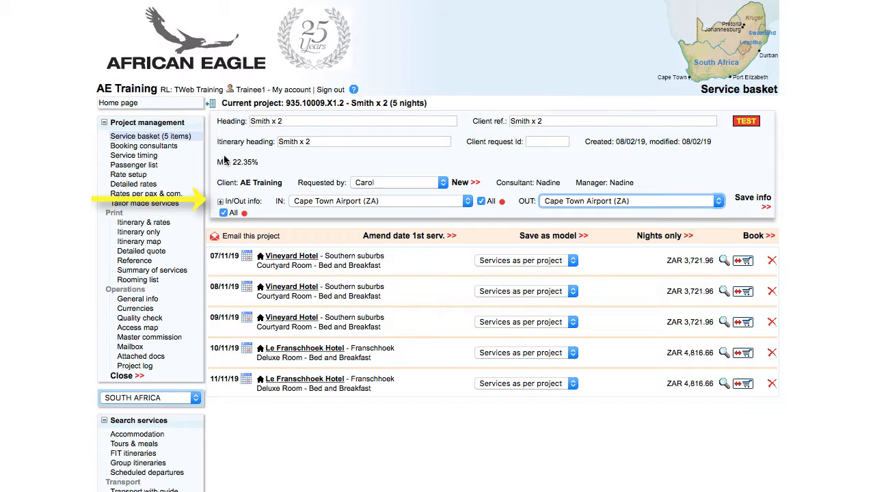
# Enter inbound flight BA59 from London Heathrow, departing 21:35, arriving 07/11/19 11:05.
pyautogui.click(221, 203)
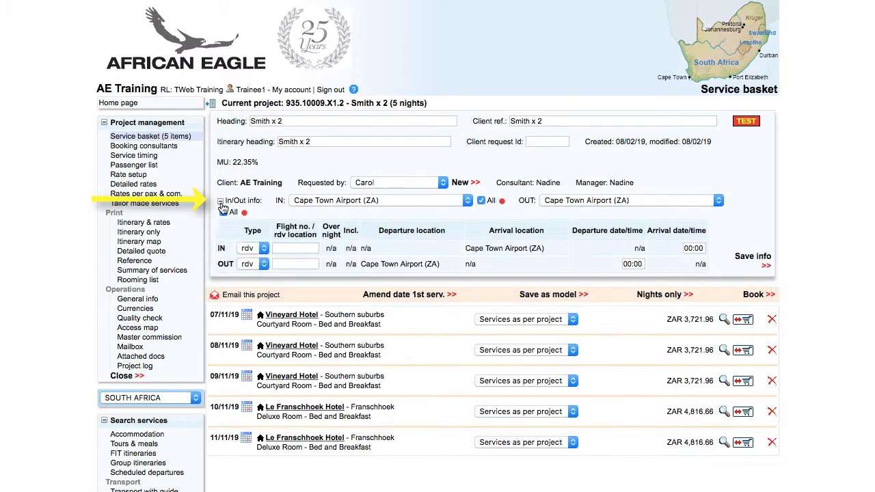
pyautogui.click(251, 249)
pyautogui.click(263, 238)
pyautogui.click(288, 249)
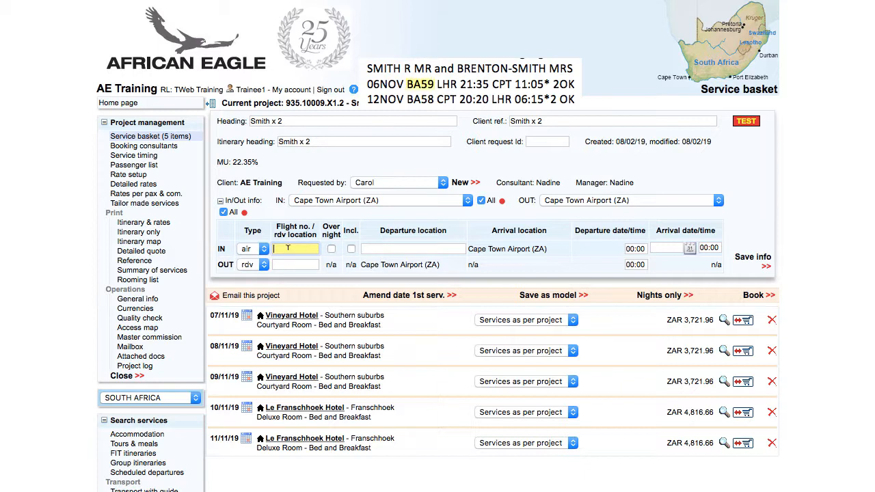
pyautogui.write('BA59')
pyautogui.click(376, 250)
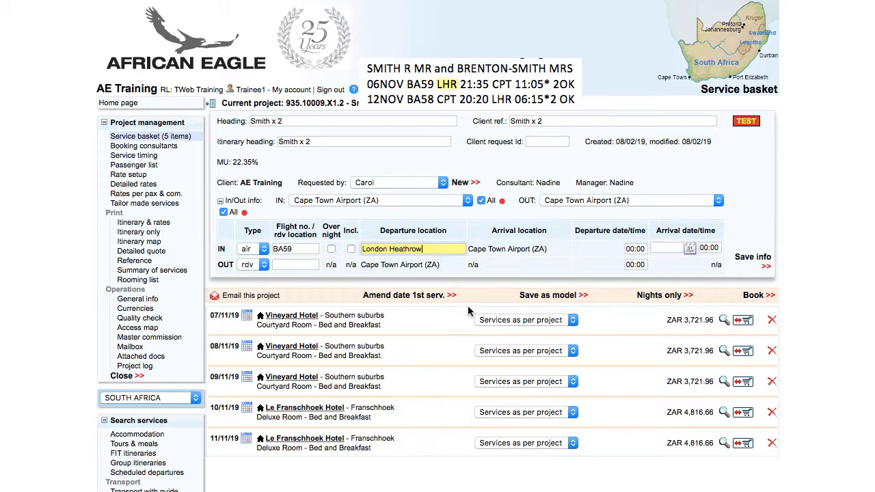
pyautogui.click(633, 248)
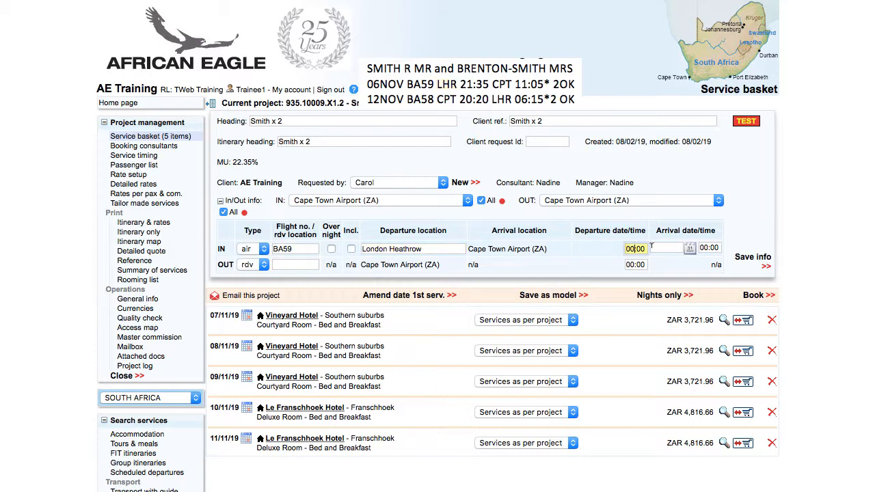
pyautogui.write('21:35')
pyautogui.click(659, 247)
pyautogui.write('07/11/19')
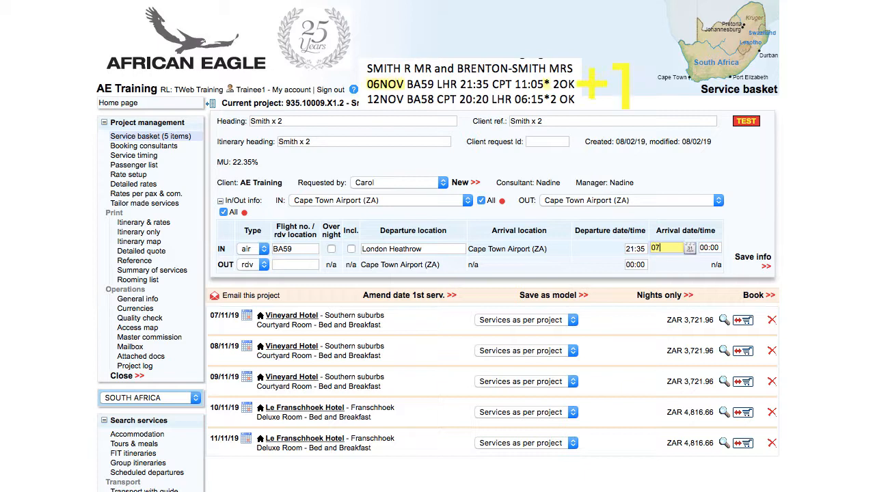
pyautogui.press('Tab')
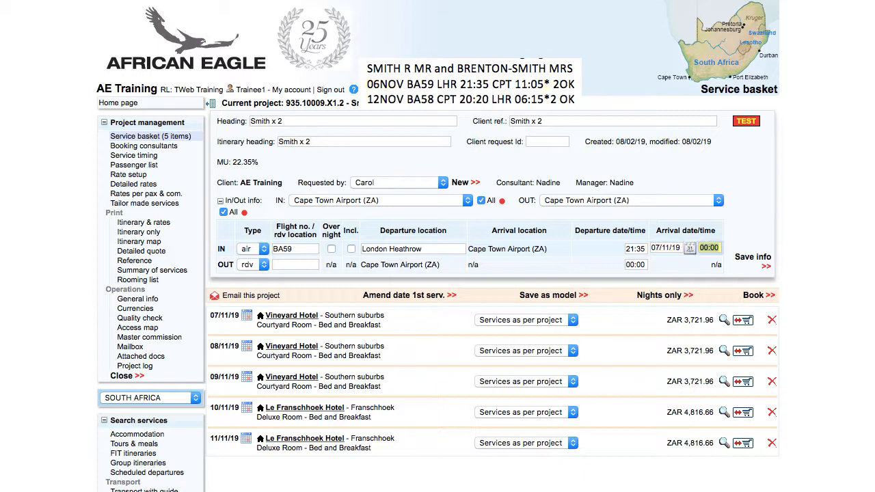
pyautogui.write('11:05')
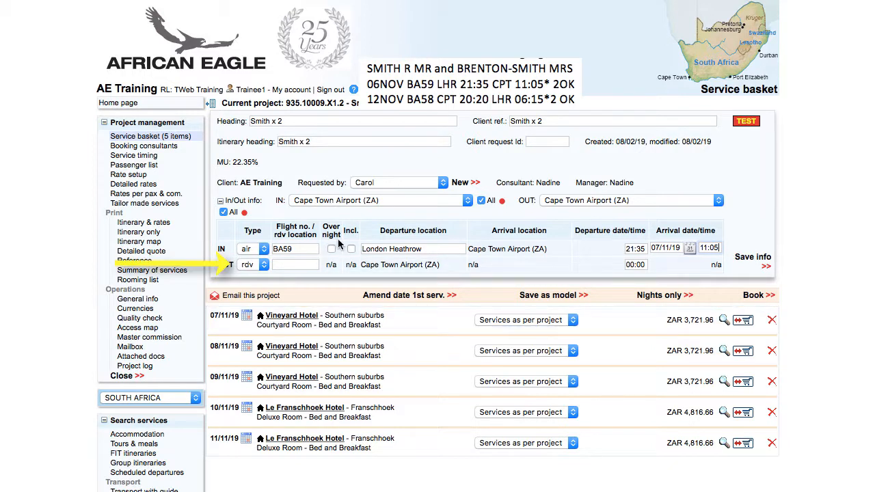
# Enter return flight BA58 to London Heathrow, departing 12/11/19 20:20, arriving 06:15.
pyautogui.click(259, 265)
pyautogui.click(255, 253)
pyautogui.click(296, 273)
pyautogui.write('BA')
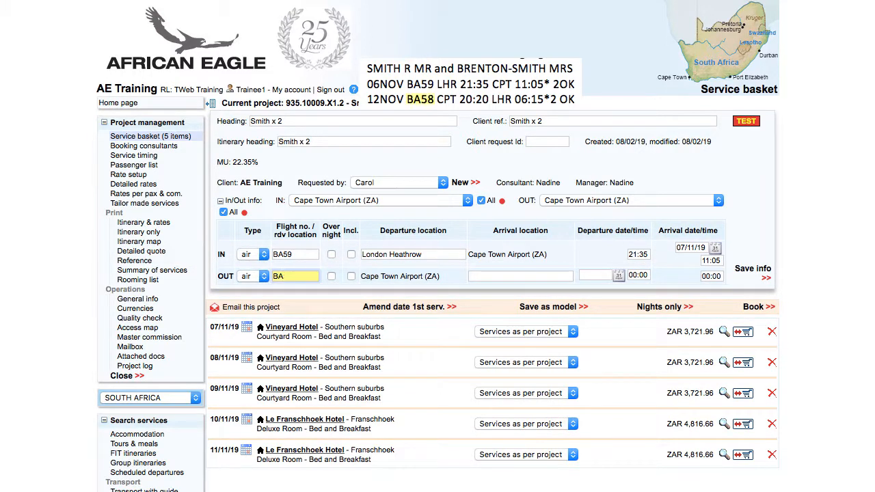
pyautogui.write('58')
pyautogui.click(519, 276)
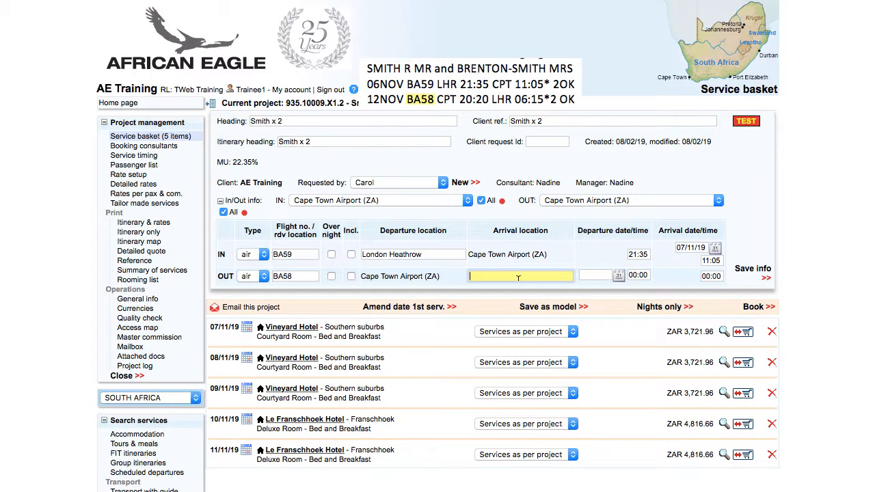
pyautogui.write('London Heathrow')
pyautogui.click(600, 274)
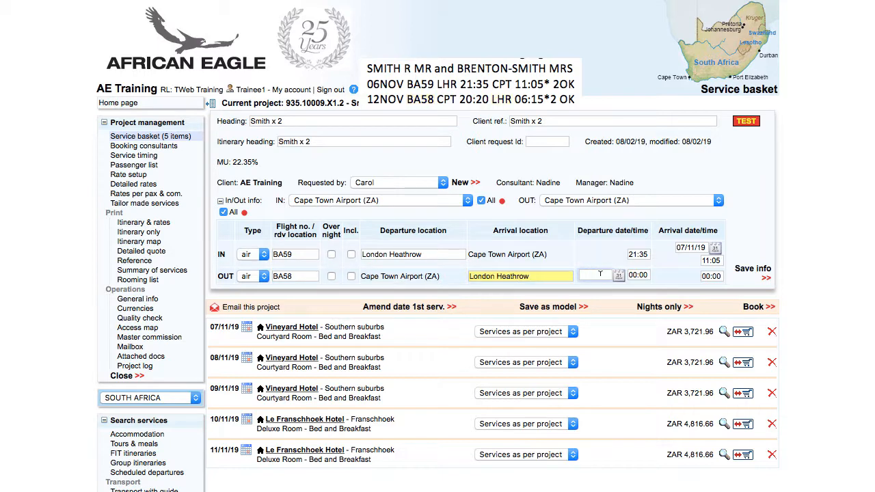
pyautogui.write('12/11/19')
pyautogui.press('Tab')
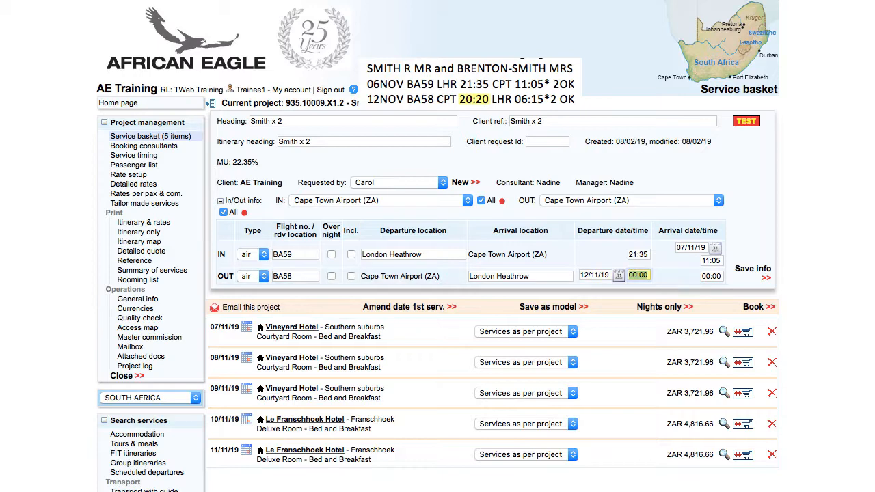
pyautogui.write('20:20')
pyautogui.press('Tab')
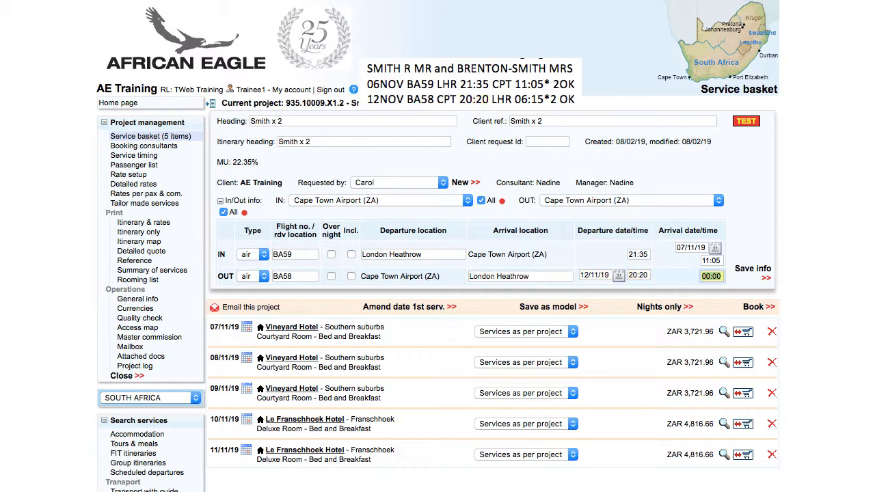
pyautogui.write('06:15')
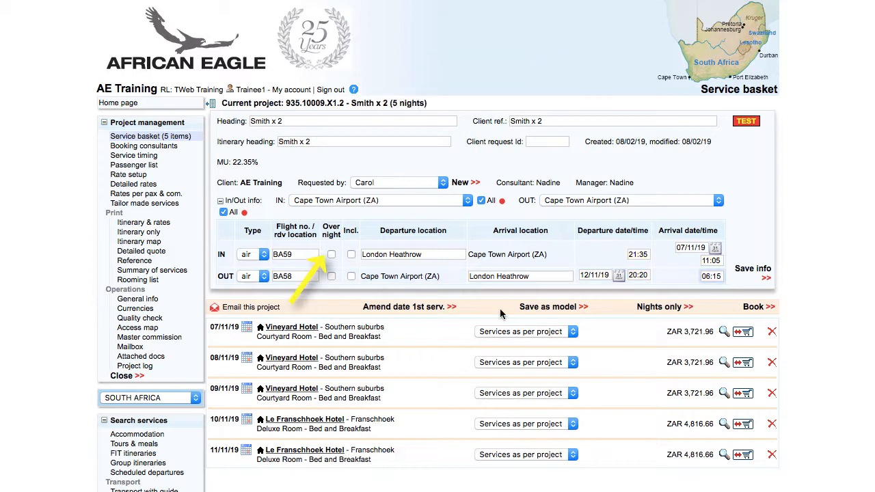
# Mark both flights as overnight and save the flight details.
pyautogui.click(331, 255)
pyautogui.click(331, 276)
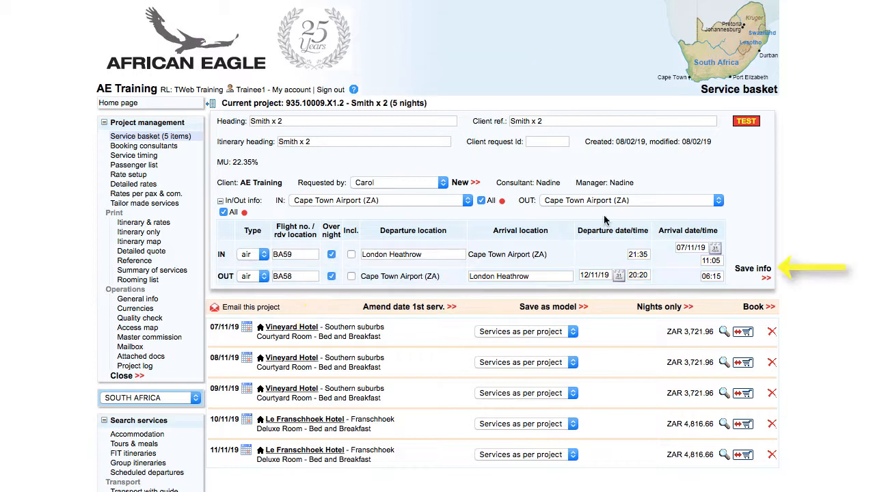
pyautogui.click(753, 268)
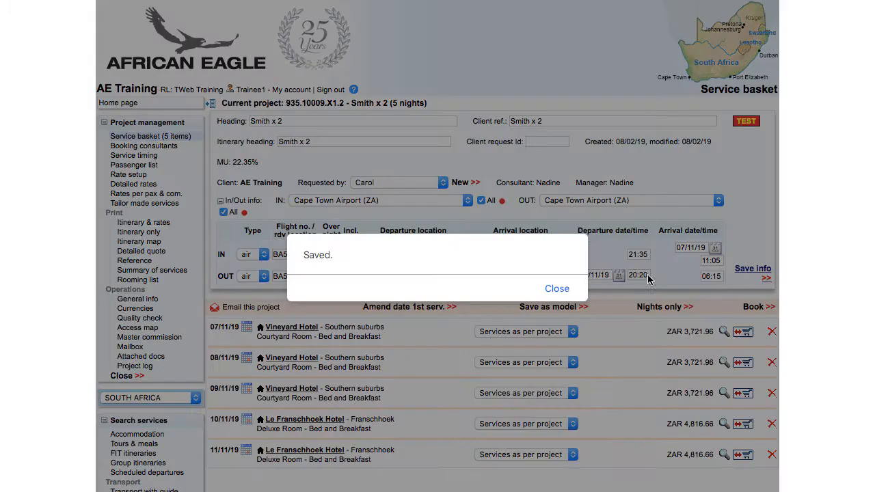
pyautogui.click(558, 289)
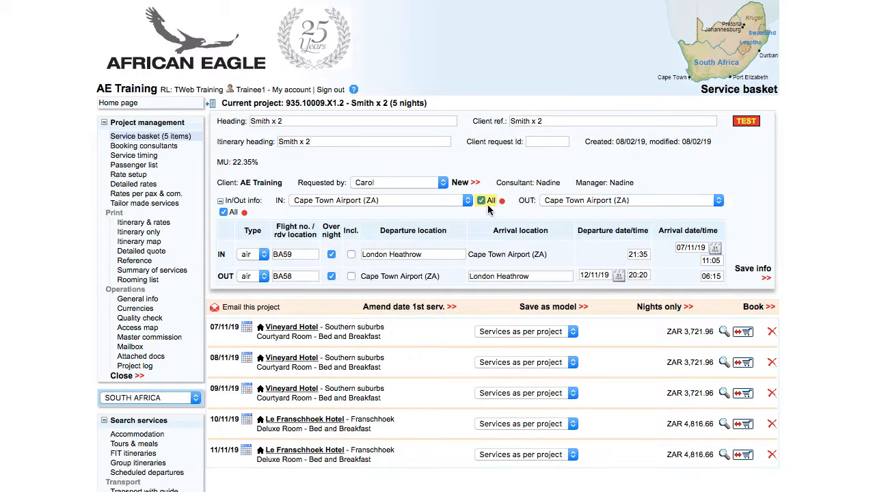
# Keep Cape Town Airport (ZA) as the arrival point for this service only, then preview the itinerary with rates.
pyautogui.click(461, 199)
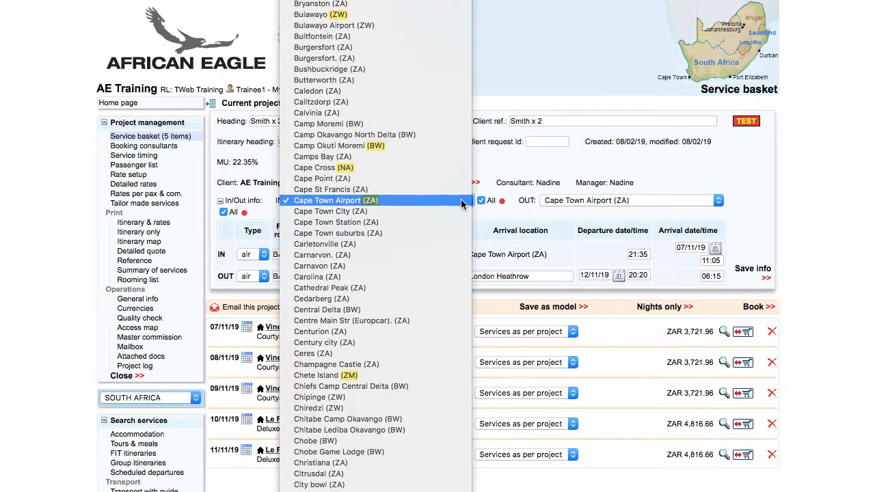
pyautogui.click(462, 200)
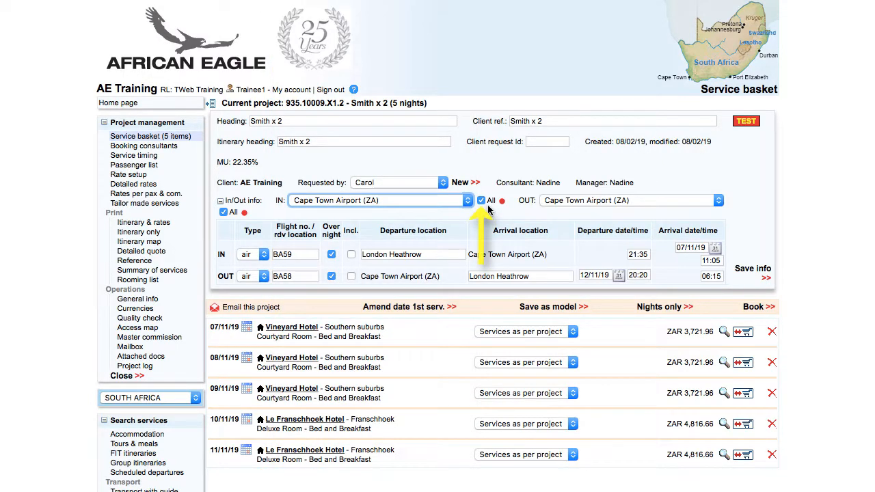
pyautogui.click(482, 201)
pyautogui.click(391, 204)
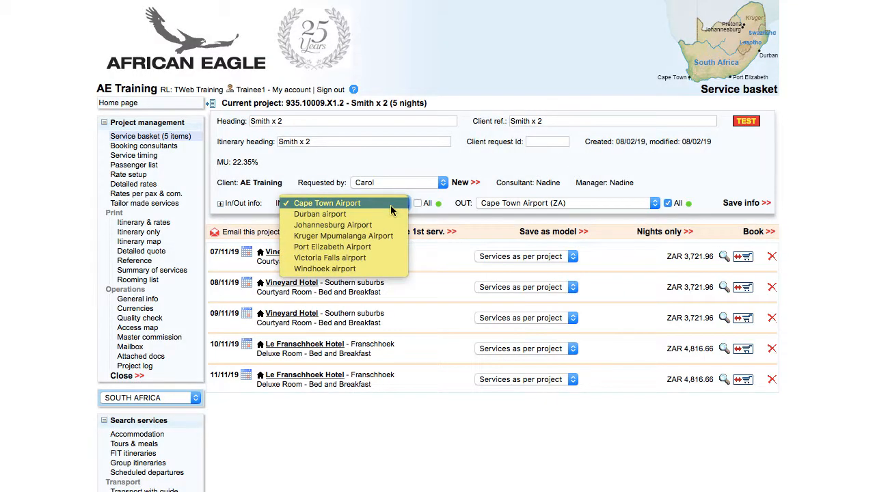
pyautogui.click(390, 204)
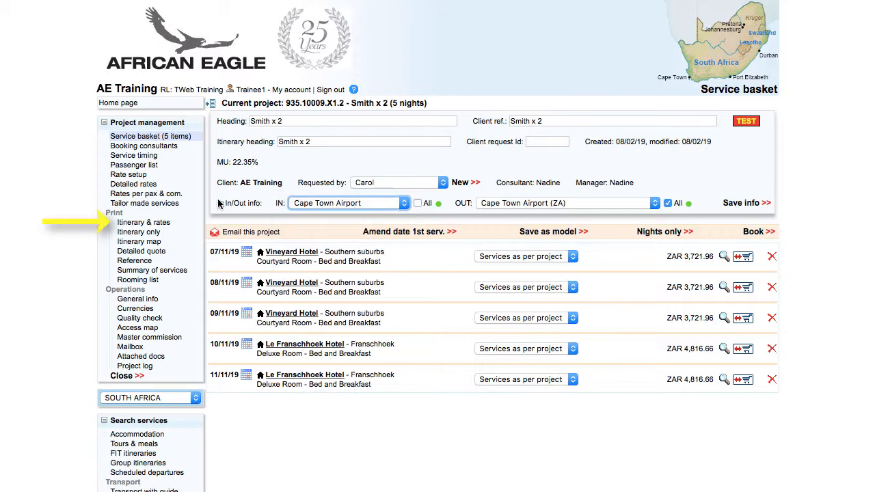
pyautogui.click(145, 223)
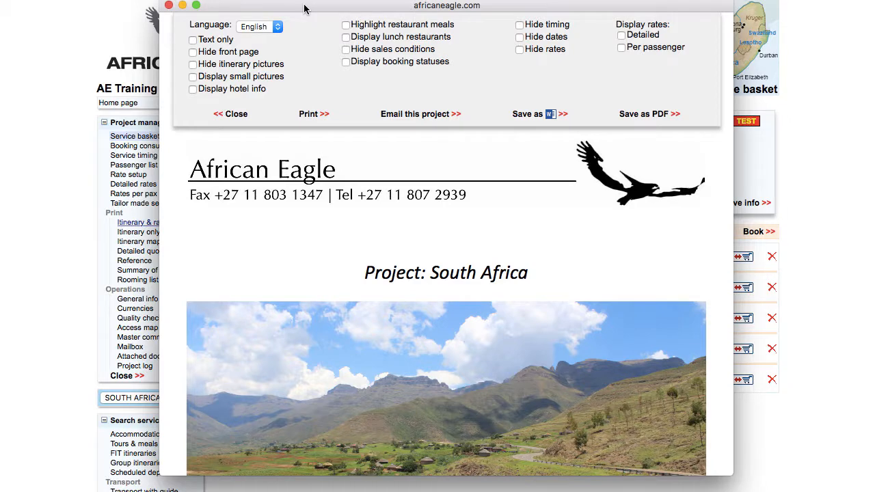
# Scroll through the itinerary & rates preview to check the days and flights BA59 and BA58.
pyautogui.scroll(-20, 446, 274)
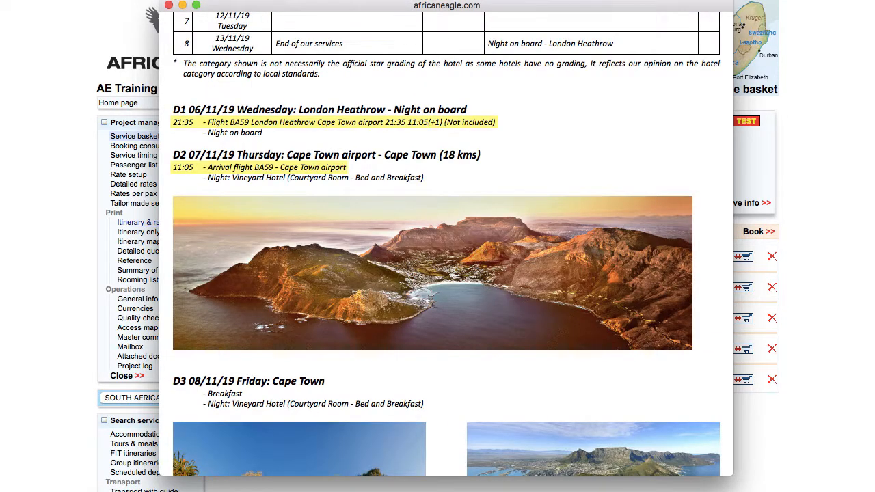
pyautogui.scroll(-20, 446, 274)
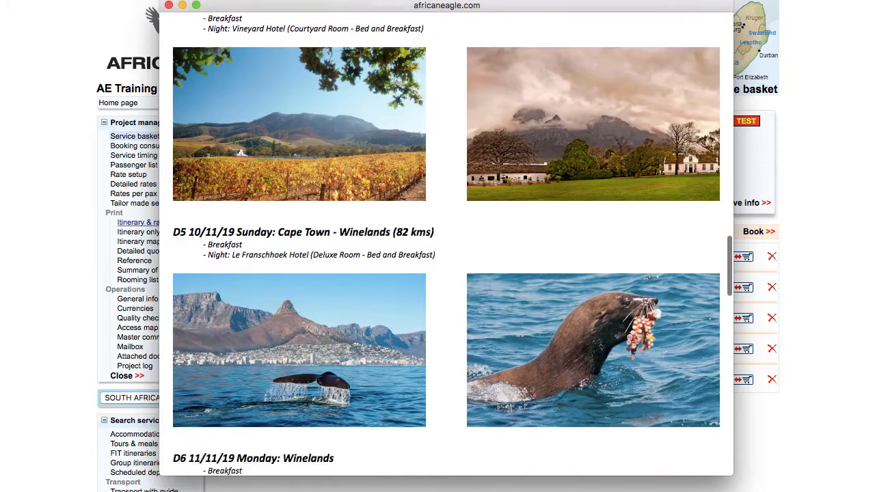
pyautogui.scroll(-5, 446, 273)
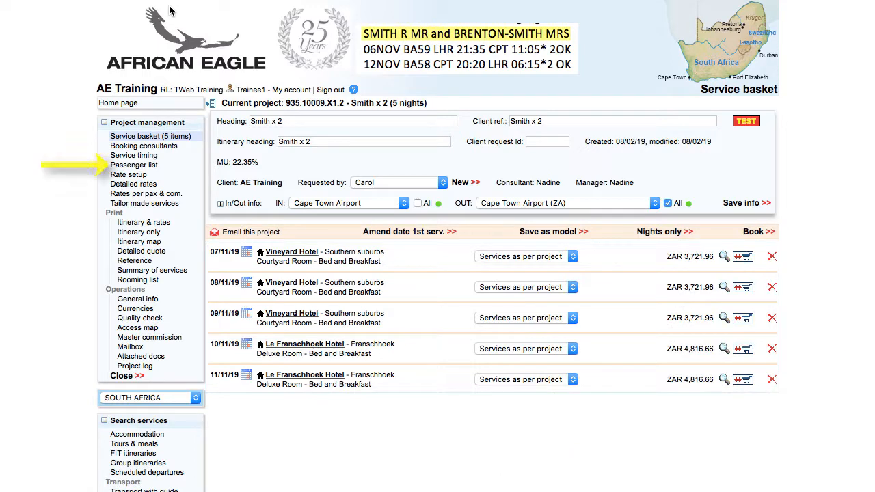
# Correct the second passenger's surname in the passenger details and save it.
pyautogui.click(138, 165)
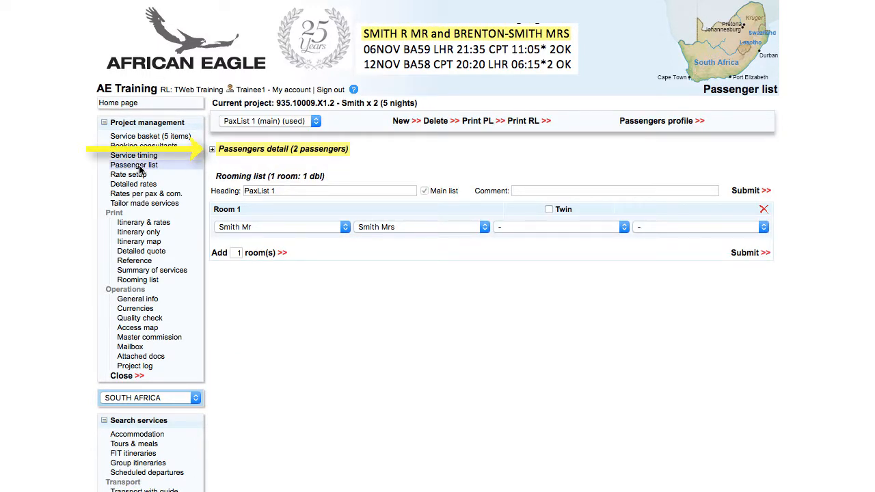
pyautogui.click(212, 149)
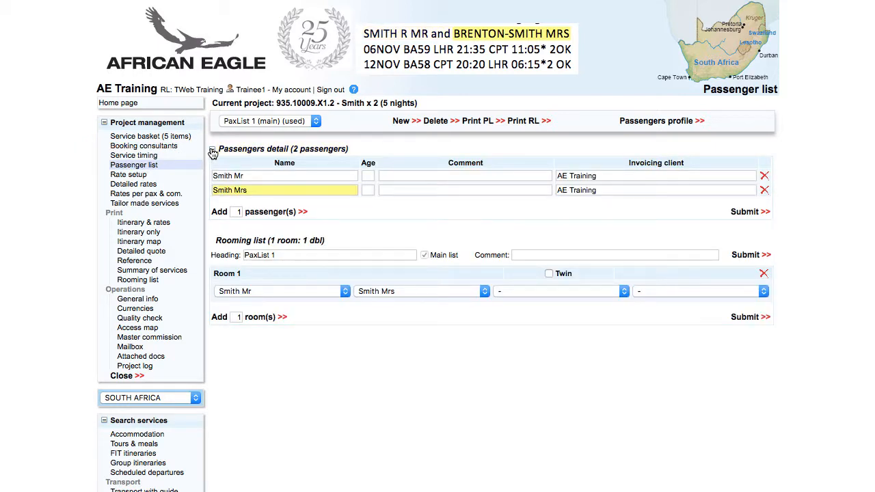
pyautogui.write('Brenton-')
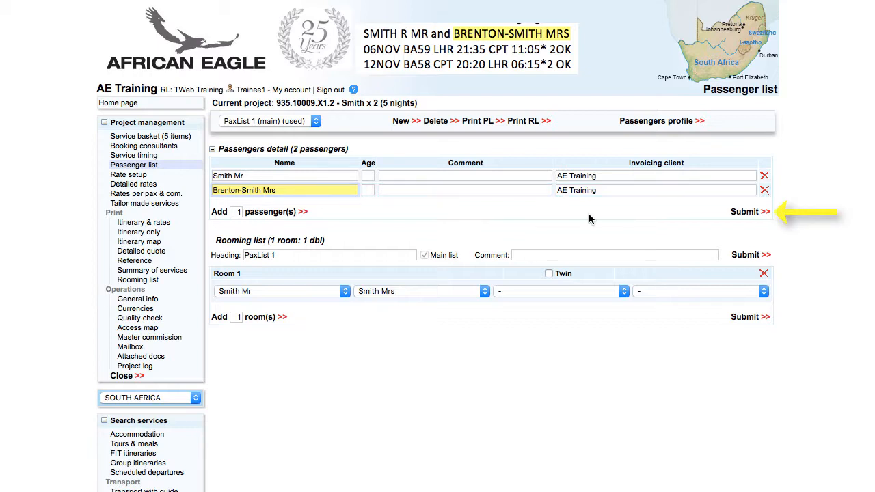
pyautogui.click(751, 213)
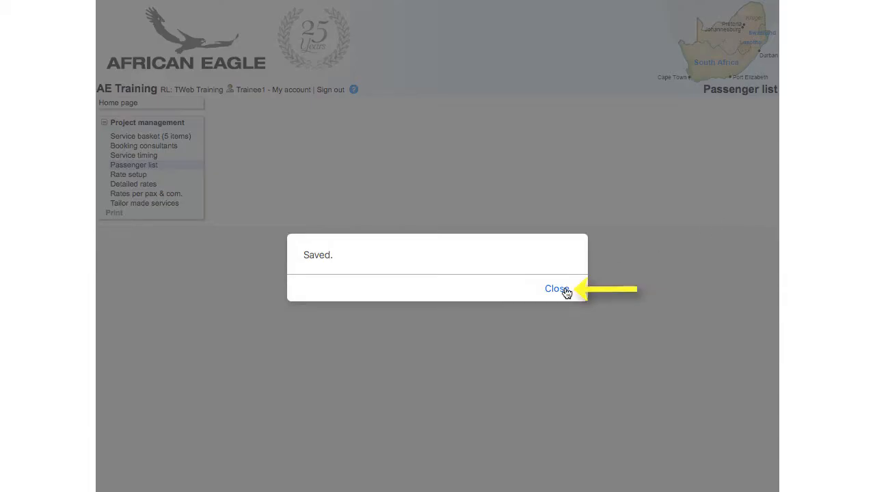
pyautogui.click(564, 292)
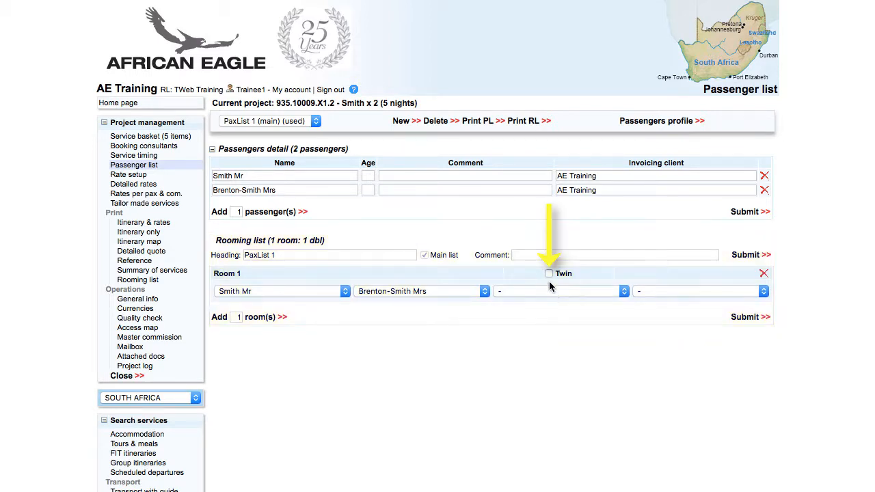
# Set Room 1 as a Twin and save the rooming.
pyautogui.click(550, 274)
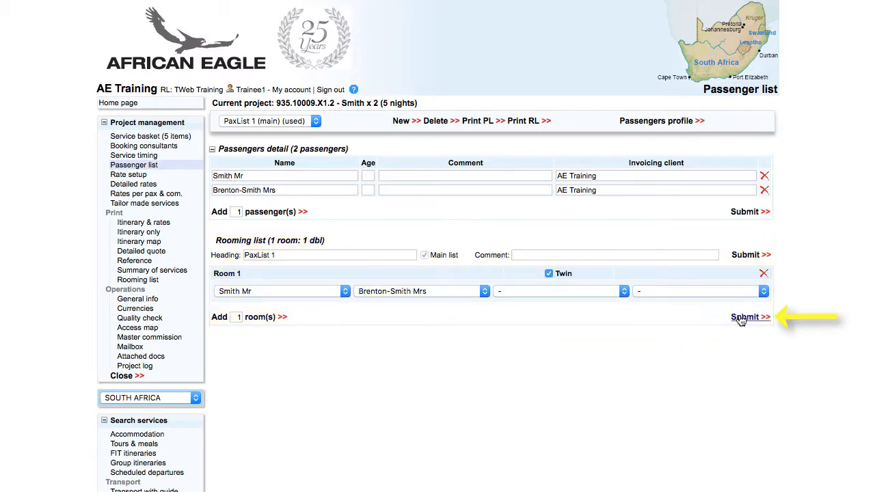
pyautogui.click(744, 318)
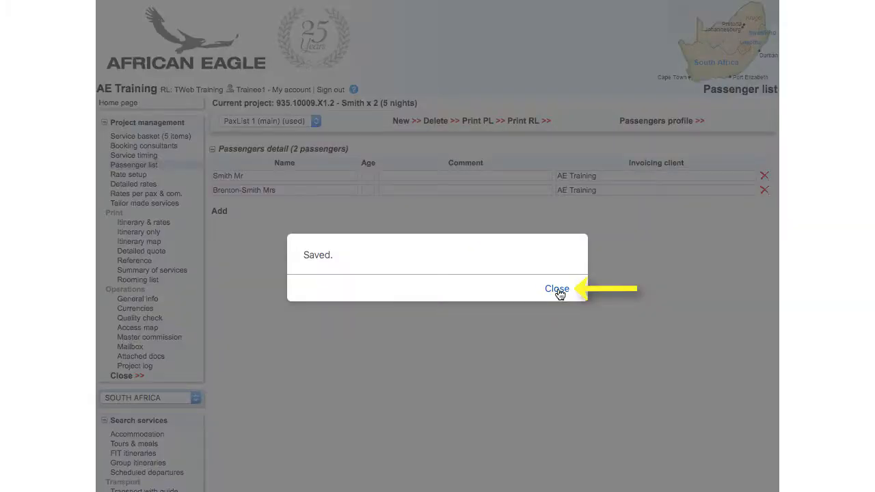
pyautogui.click(562, 293)
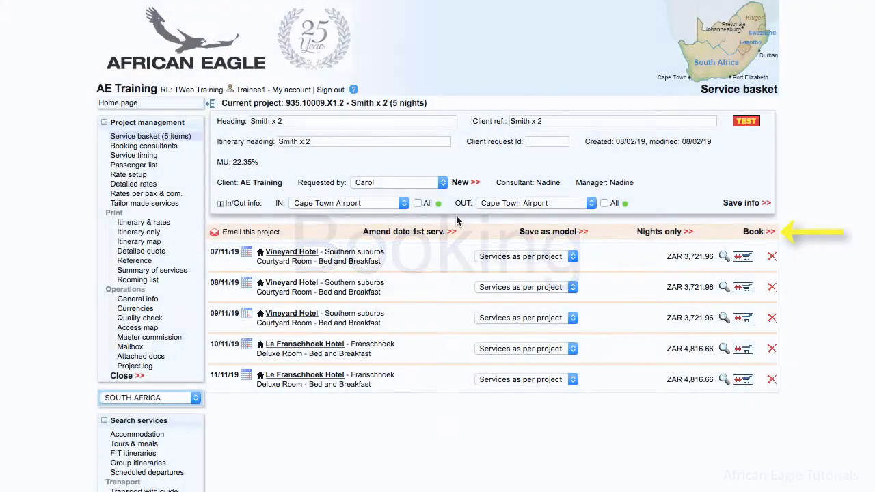
# Send booking requests for all five Vineyard Hotel and Le Franschhoek Hotel nights.
pyautogui.click(753, 236)
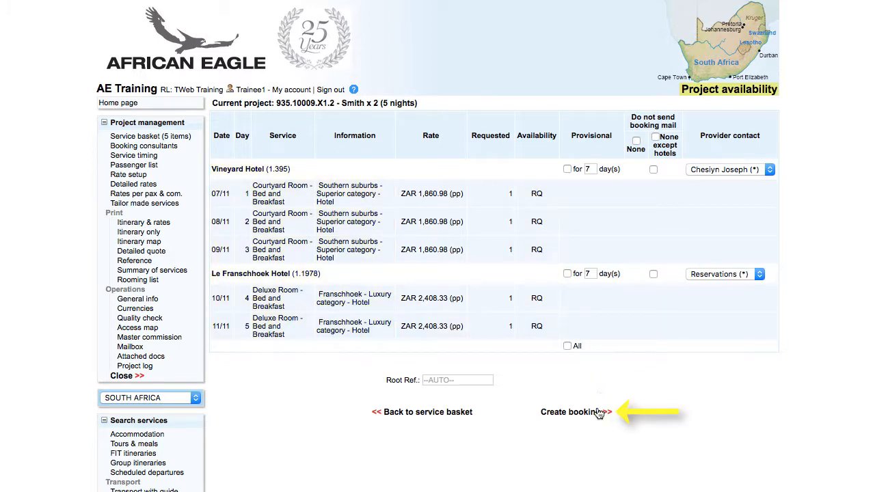
pyautogui.click(574, 412)
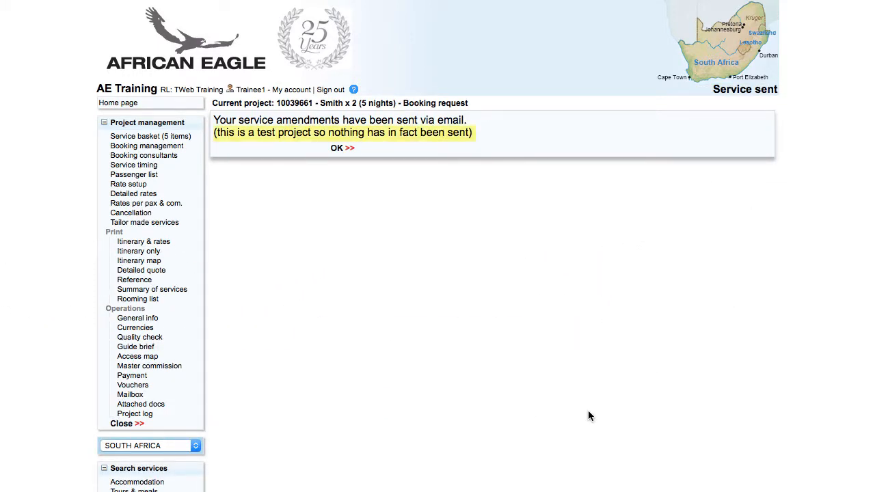
pyautogui.click(338, 147)
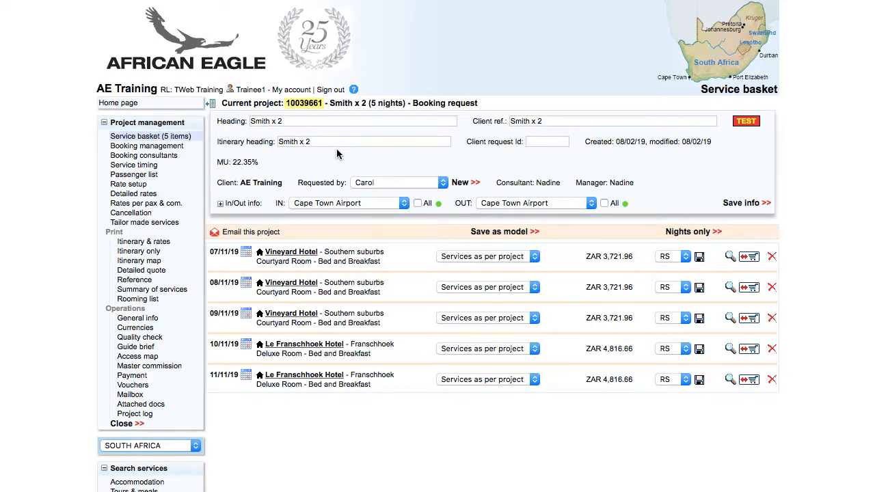